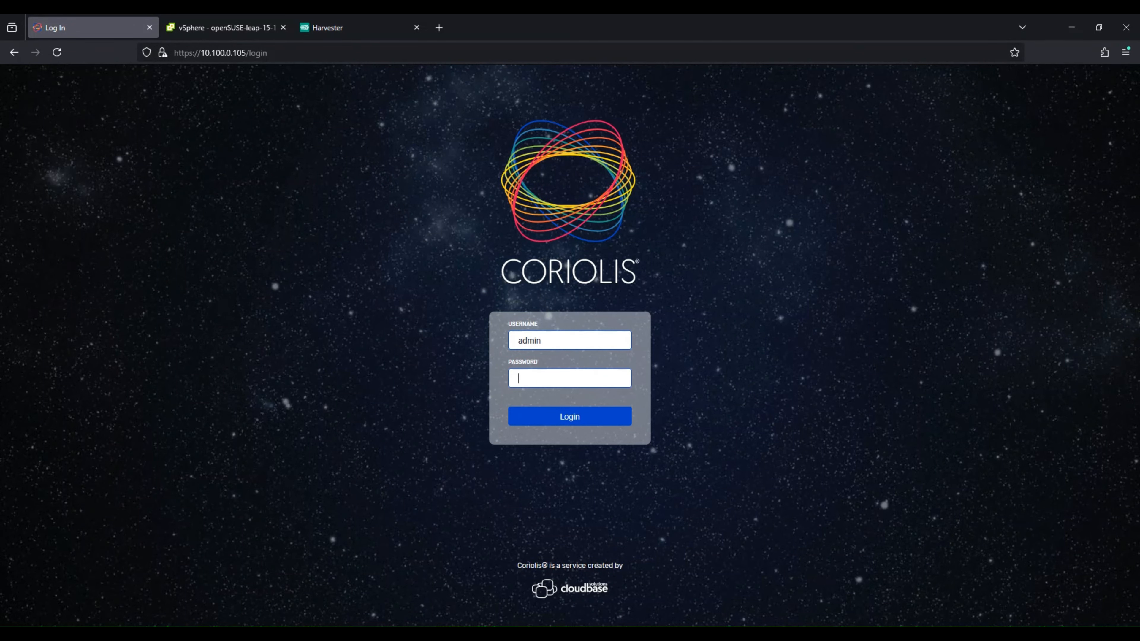
# Step: Enter the admin account password and sign in to Coriolis
pyautogui.write('••••••••')
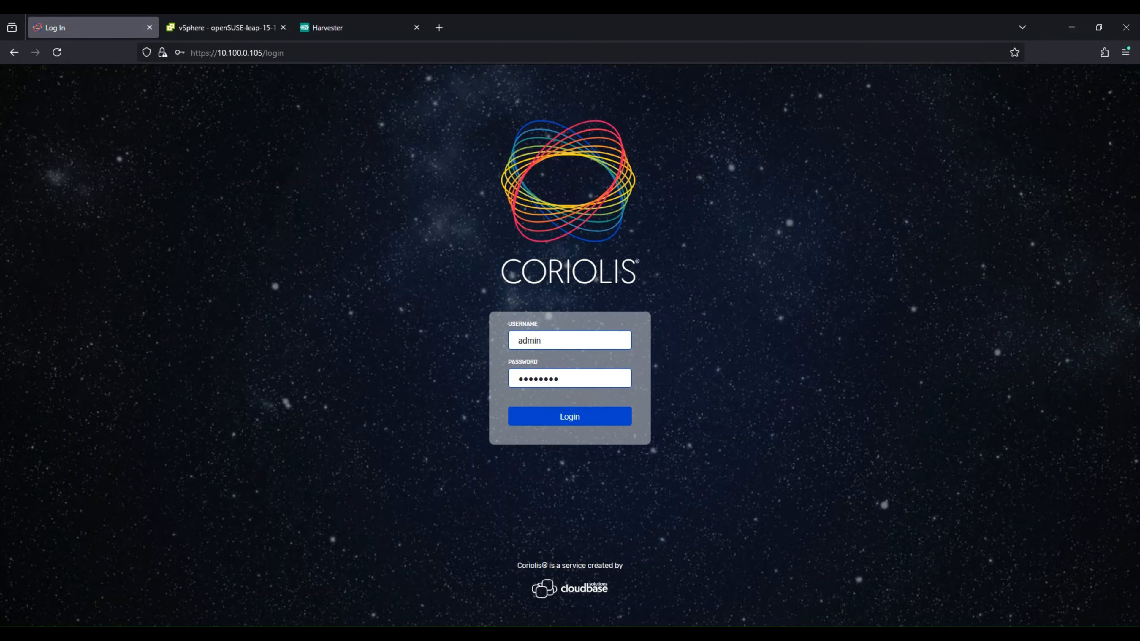
pyautogui.press('Return')
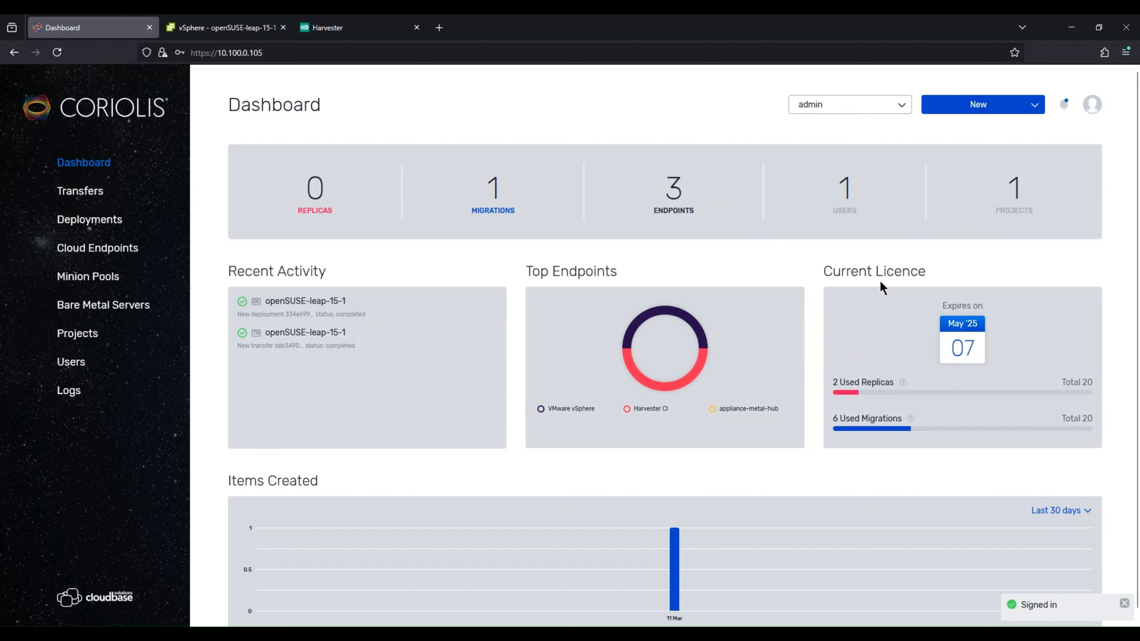
# Step: Browse the Transfers, Deployments and Cloud Endpoints pages
pyautogui.click(97, 194)
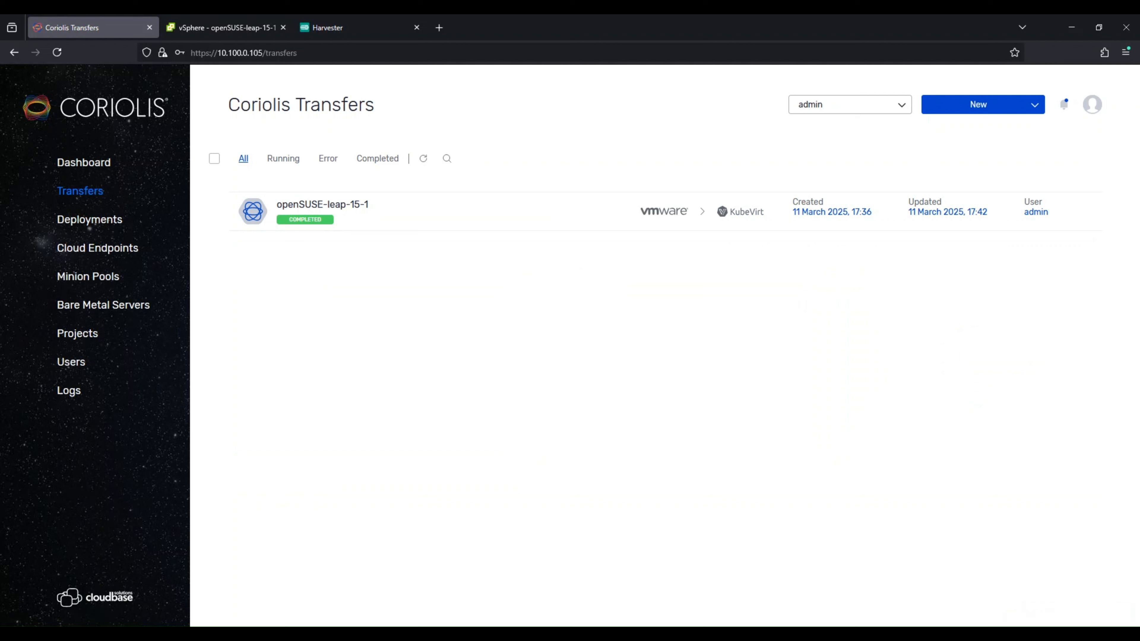
pyautogui.click(90, 220)
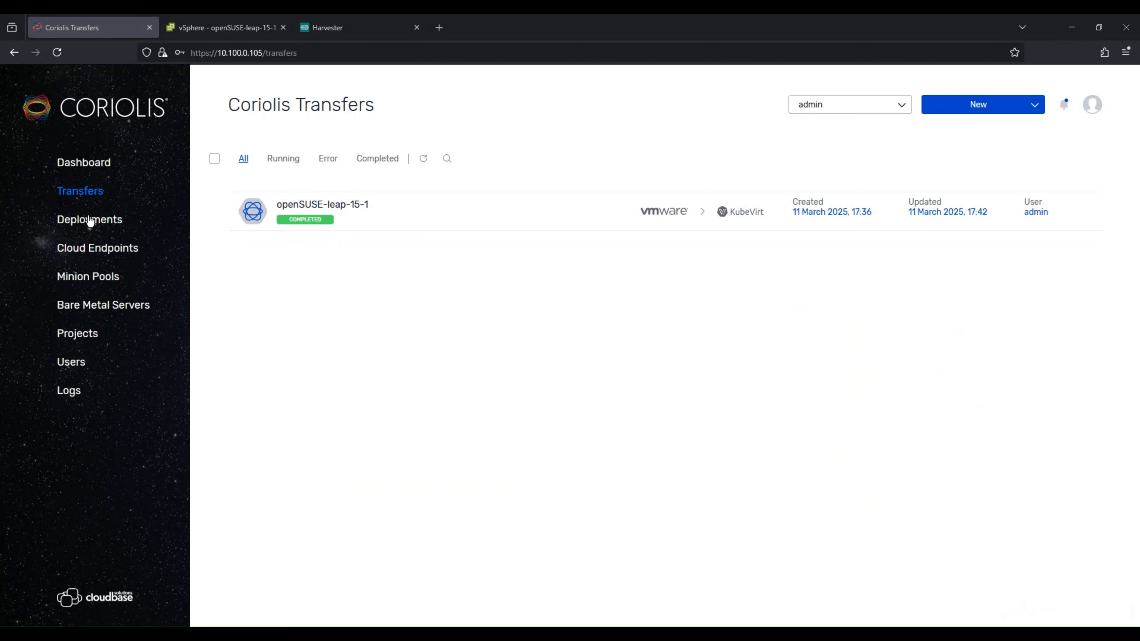
pyautogui.click(86, 257)
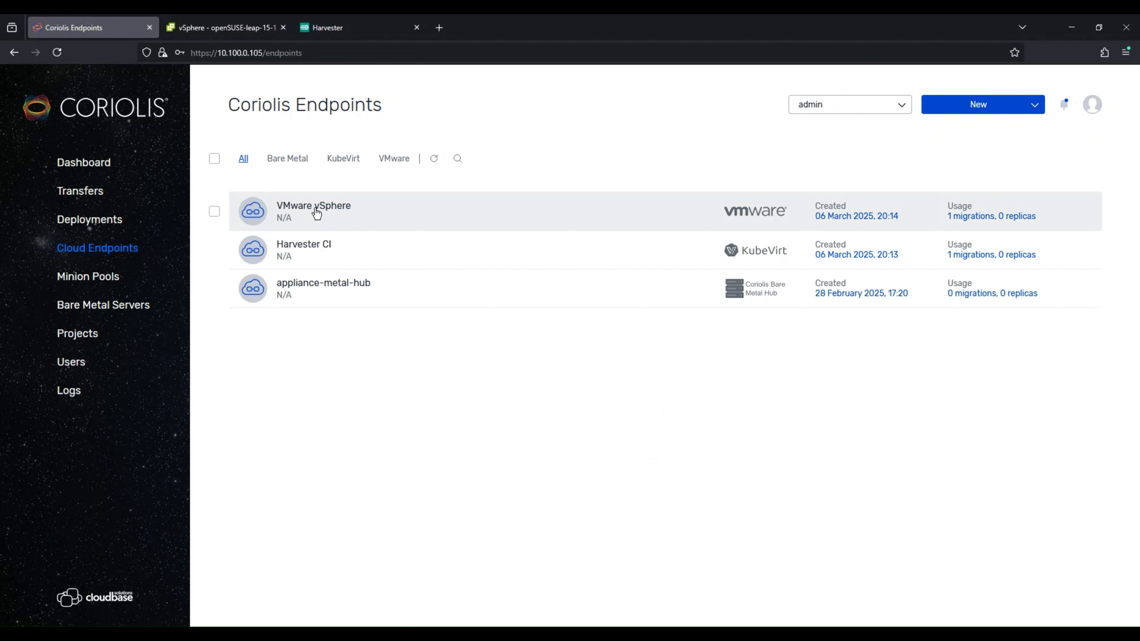
# Step: Open the Harvester CI endpoint's edit dialog and validate and save it
pyautogui.click(372, 253)
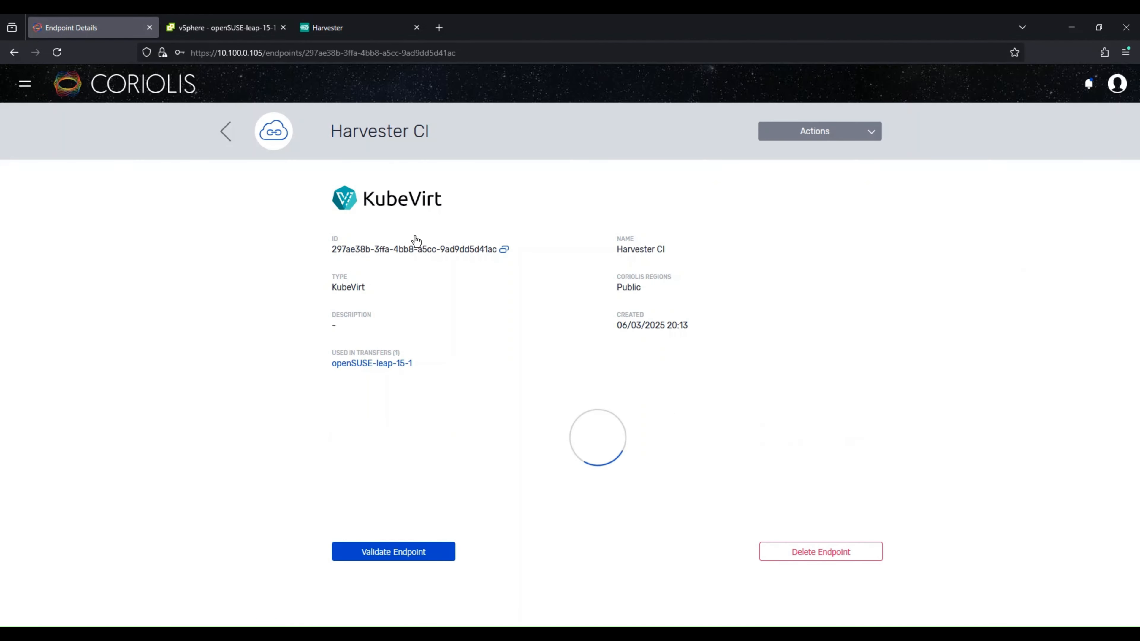
pyautogui.click(813, 133)
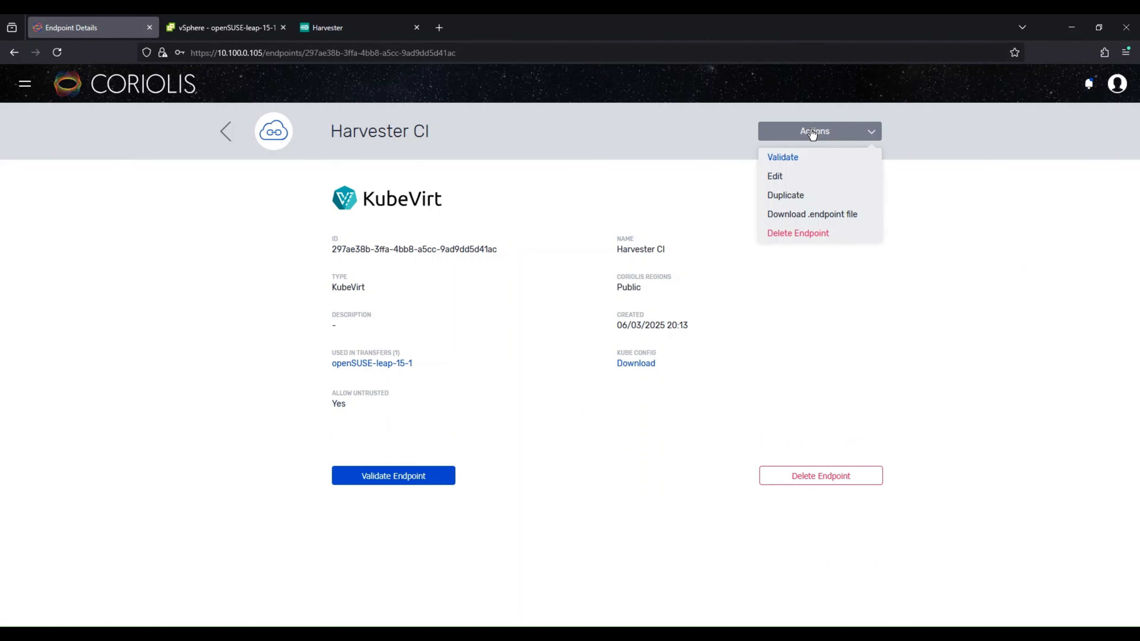
pyautogui.click(797, 181)
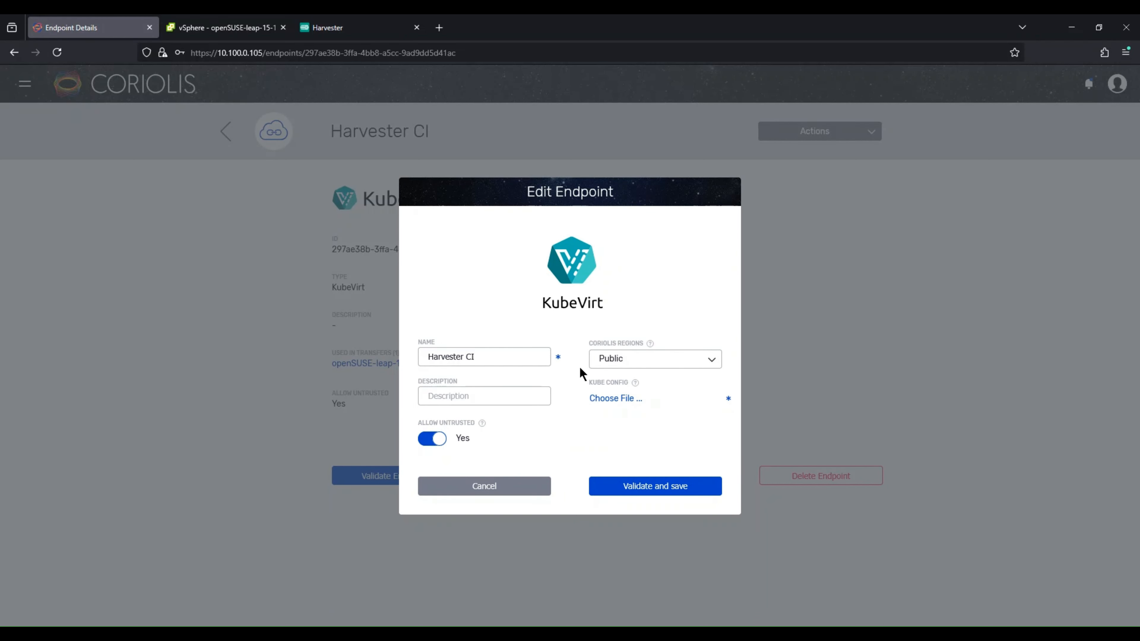
pyautogui.moveTo(636, 383)
pyautogui.click(622, 486)
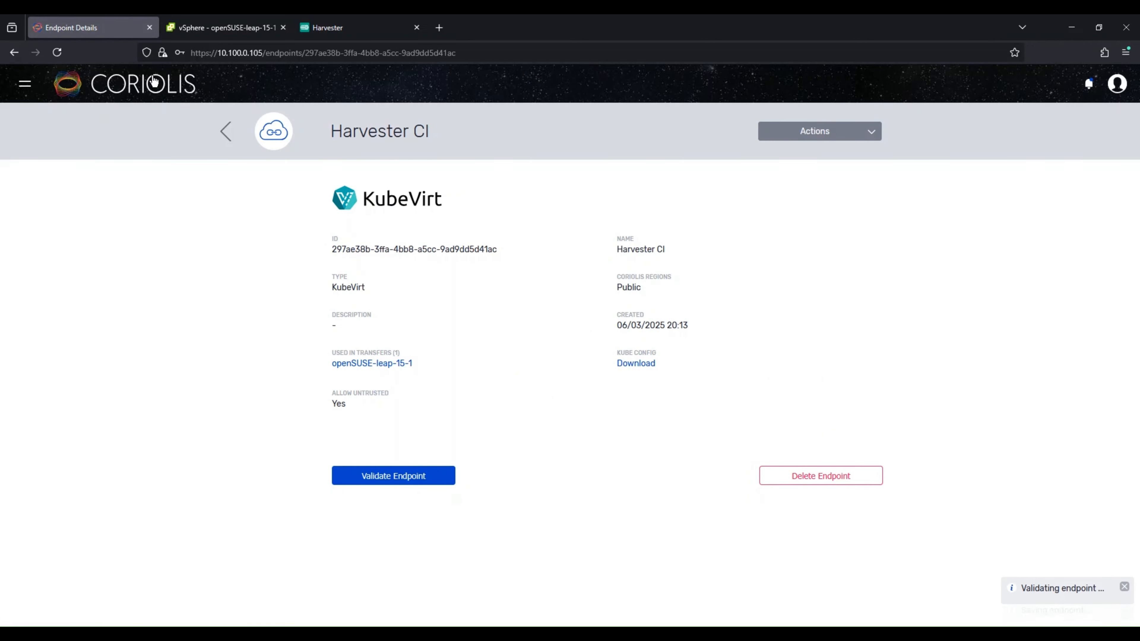
# Step: Start a new transfer from the dashboard, set its type to Coriolis Migration and continue
pyautogui.click(94, 102)
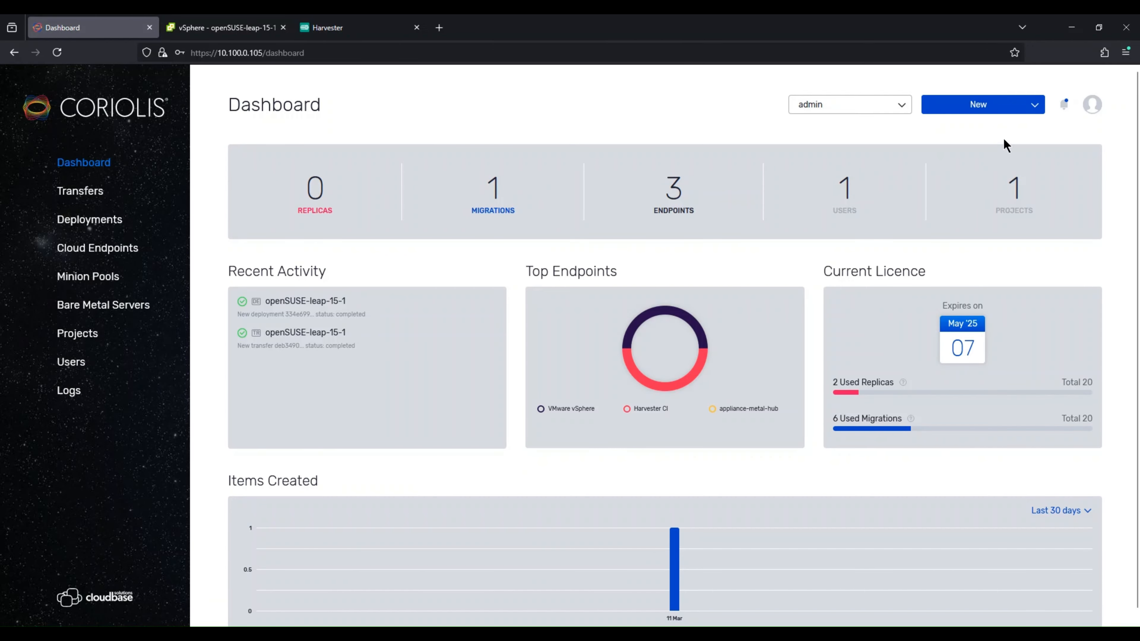
pyautogui.click(998, 112)
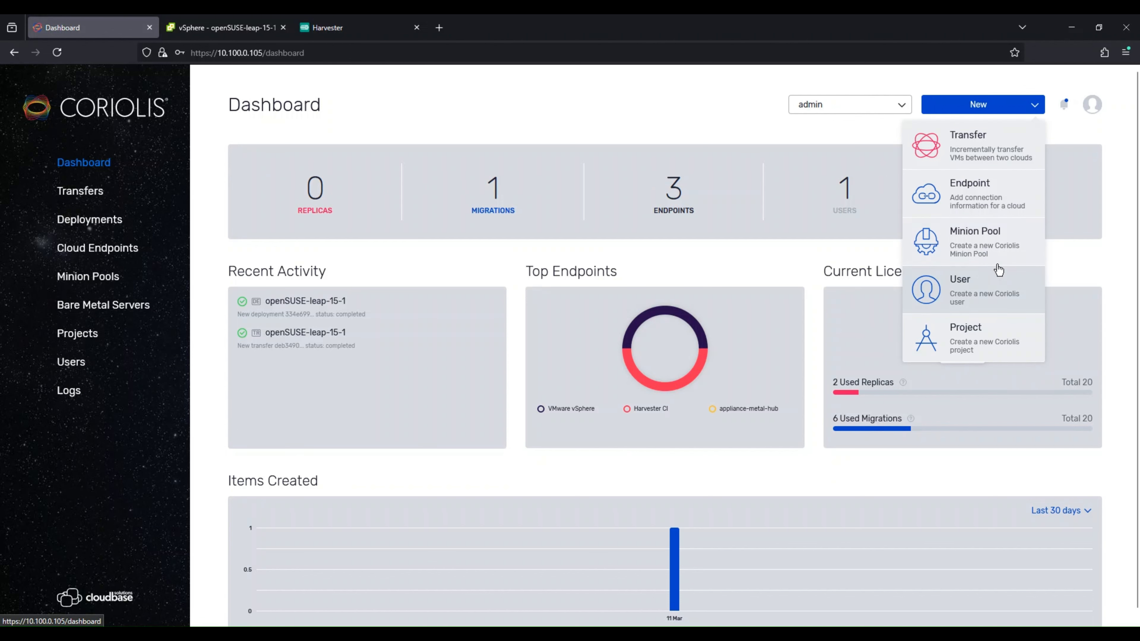
pyautogui.click(982, 143)
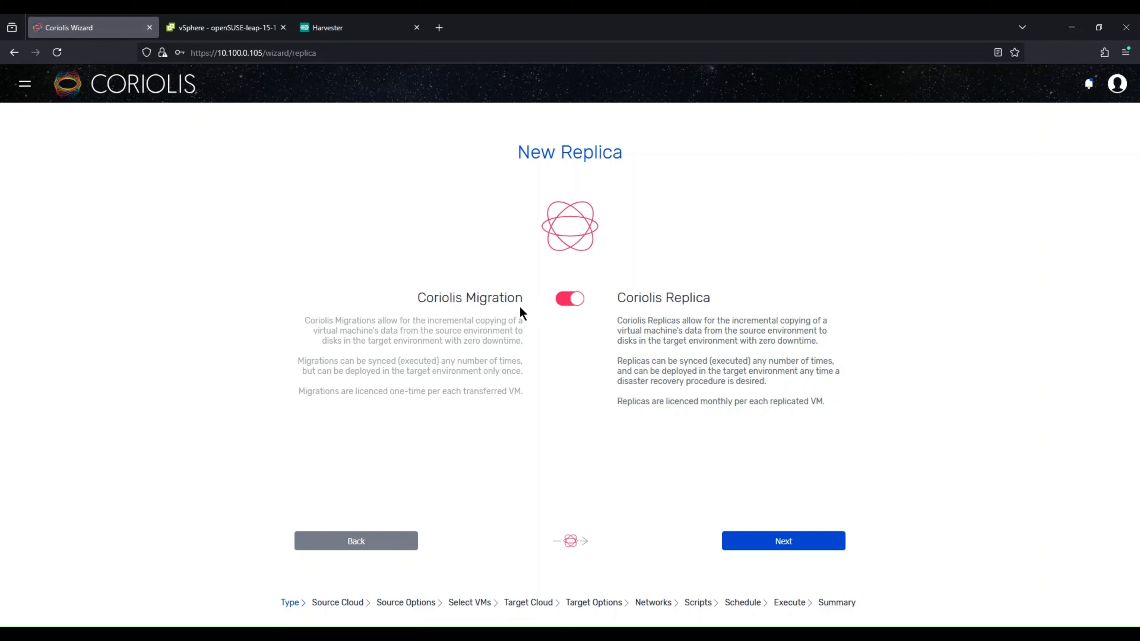
pyautogui.click(569, 304)
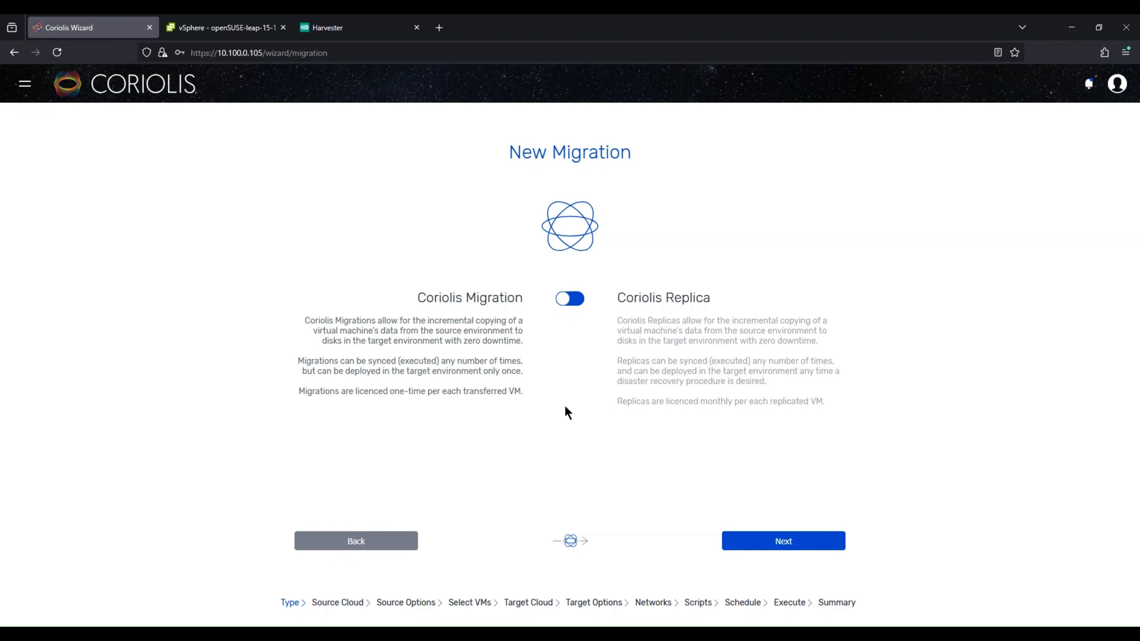
pyautogui.click(818, 551)
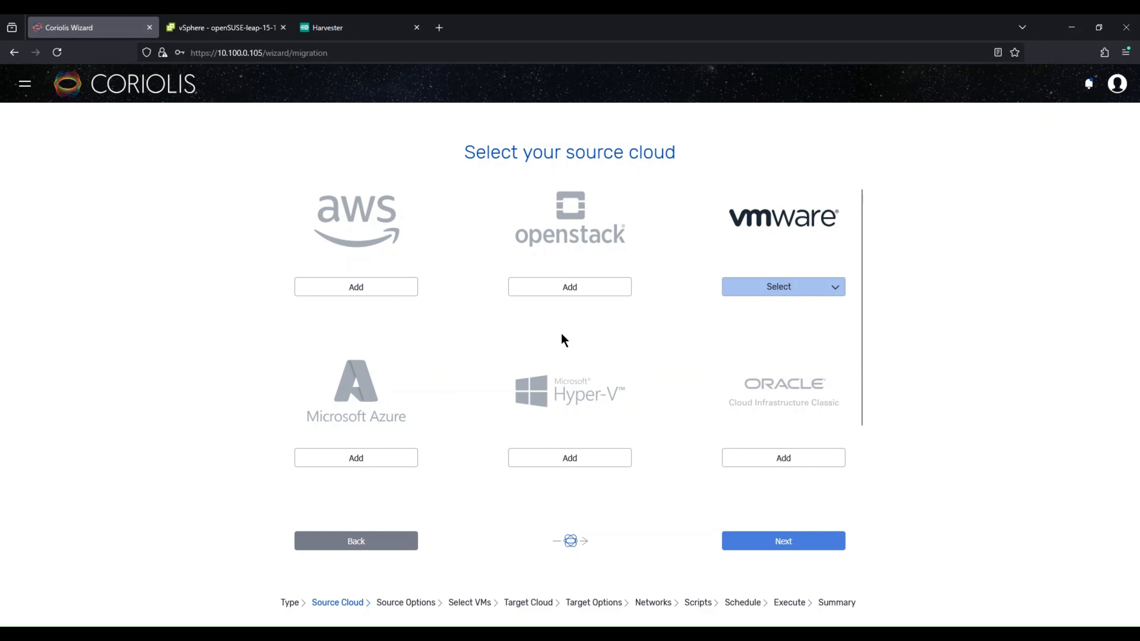
# Step: Choose the VMware vSphere endpoint as the source cloud and continue
pyautogui.scroll(-2, 460, 380)
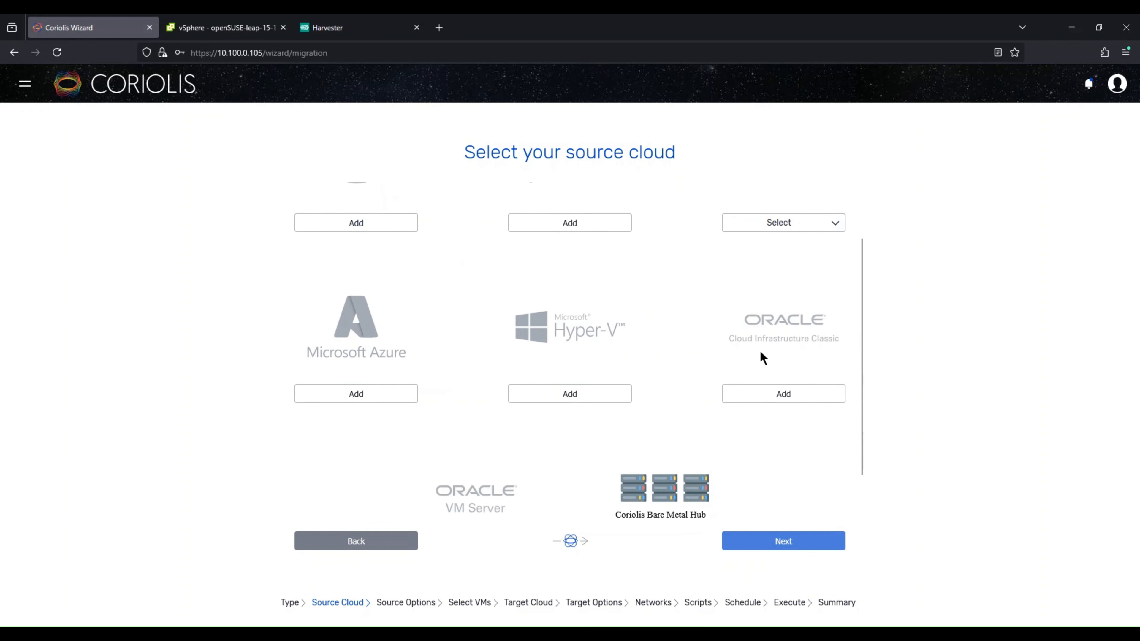
pyautogui.scroll(-1, 761, 357)
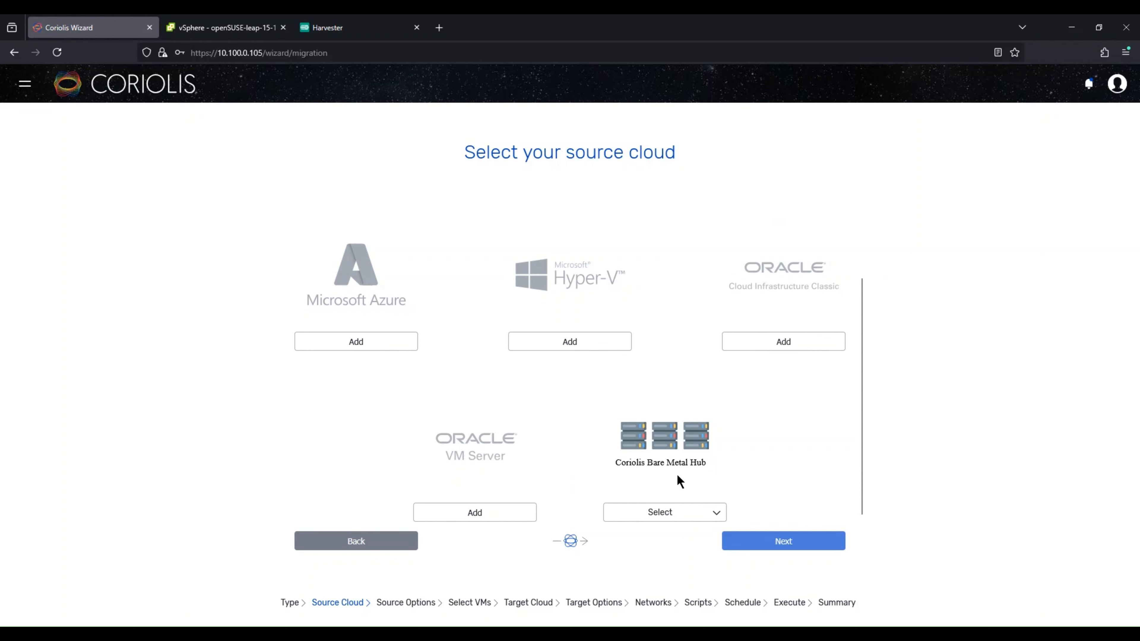
pyautogui.scroll(3, 677, 481)
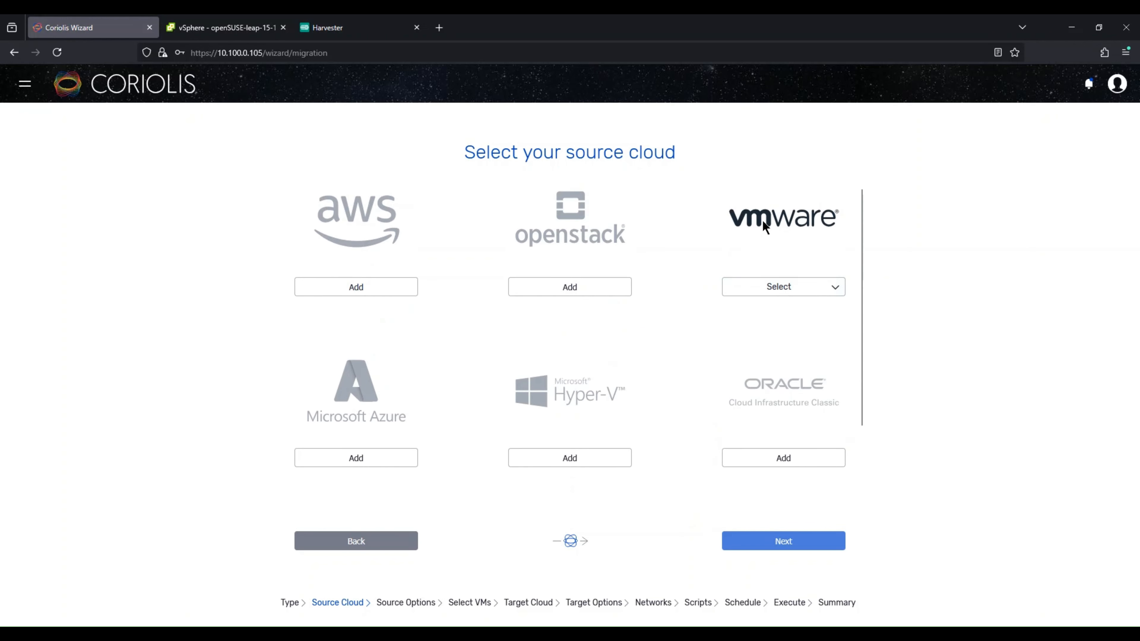
pyautogui.click(769, 286)
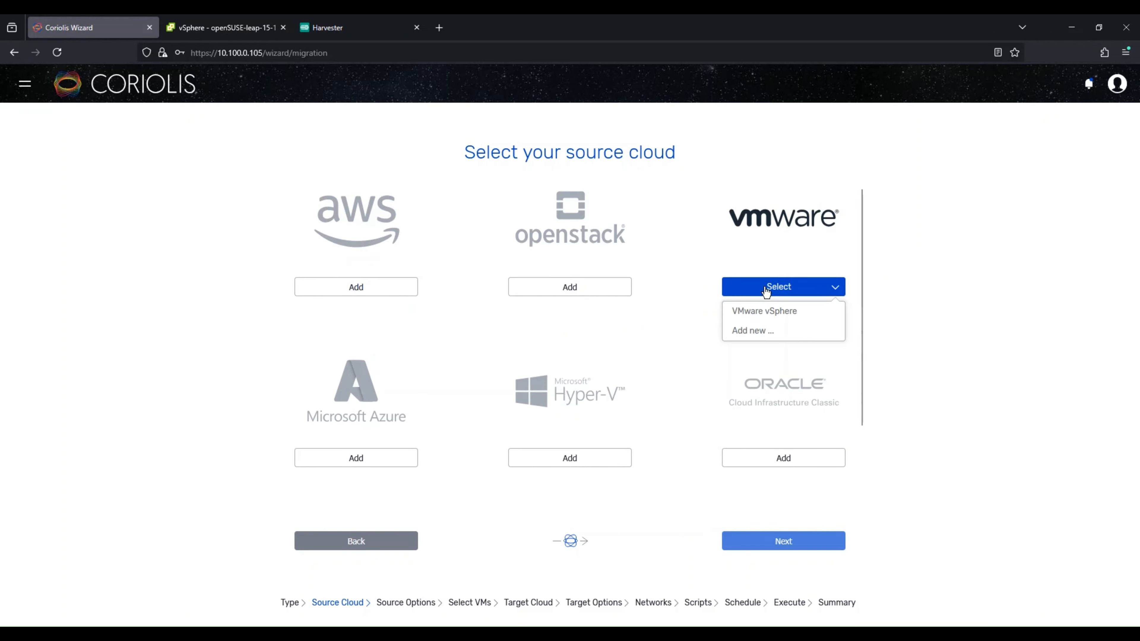
pyautogui.click(770, 313)
pyautogui.click(766, 547)
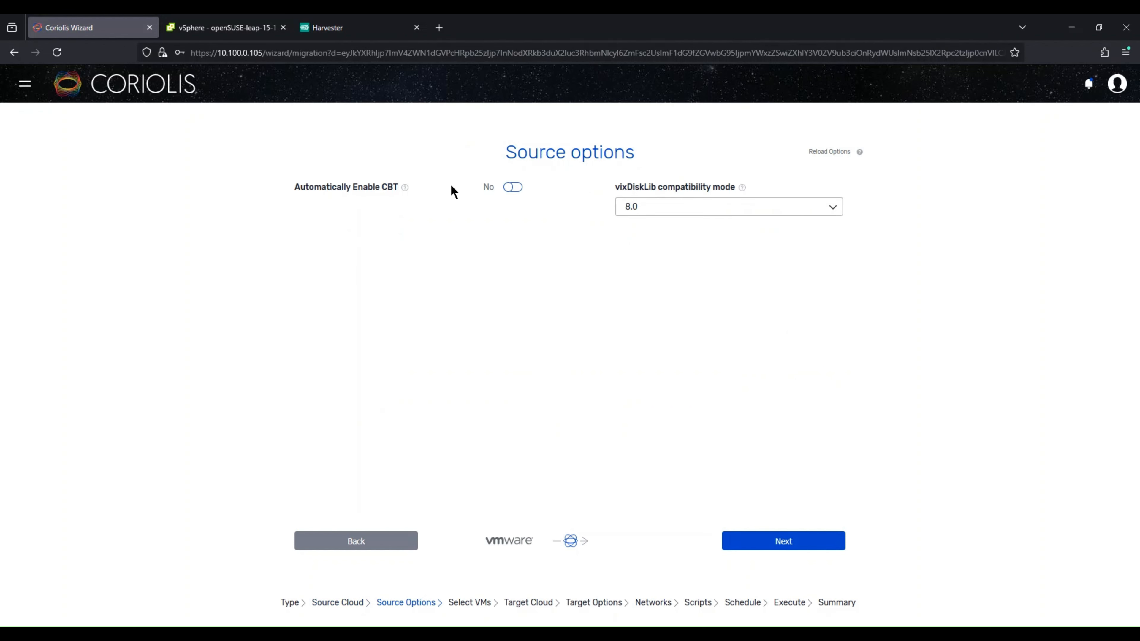
# Step: Pass the source options and select only the openSUSE-leap-15-1 VM as the instance to migrate
pyautogui.moveTo(406, 189)
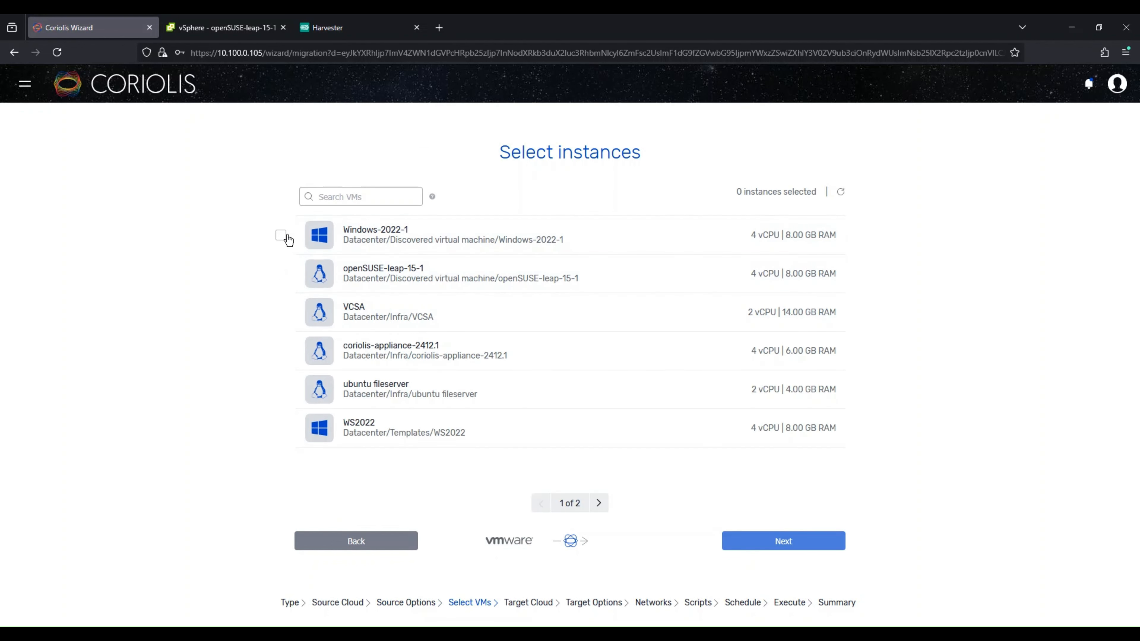
pyautogui.click(281, 235)
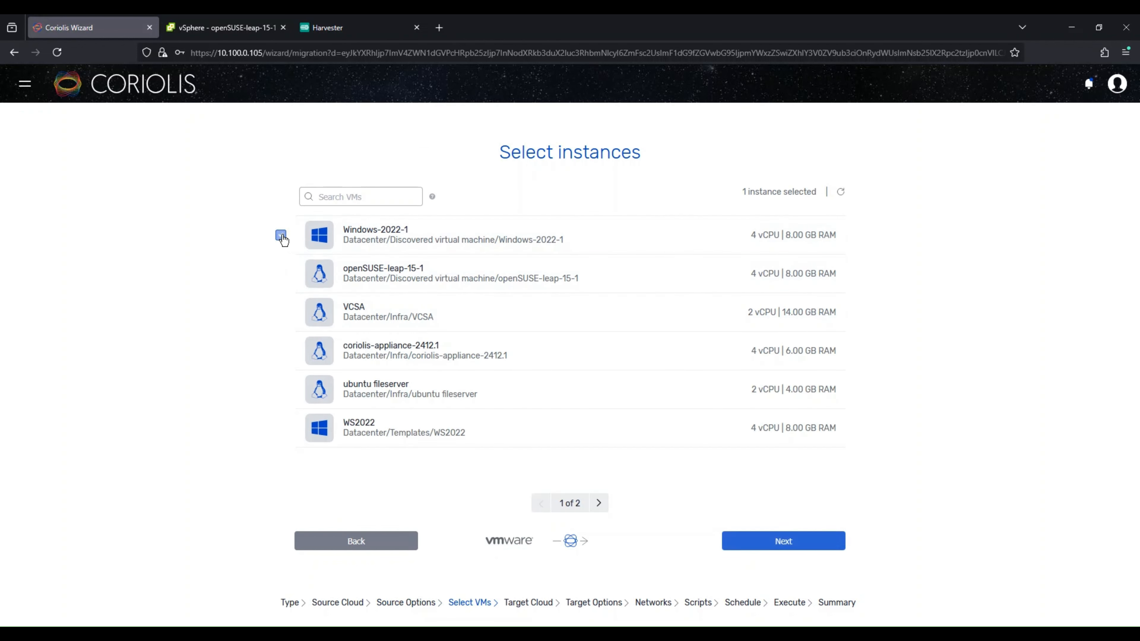
pyautogui.click(281, 275)
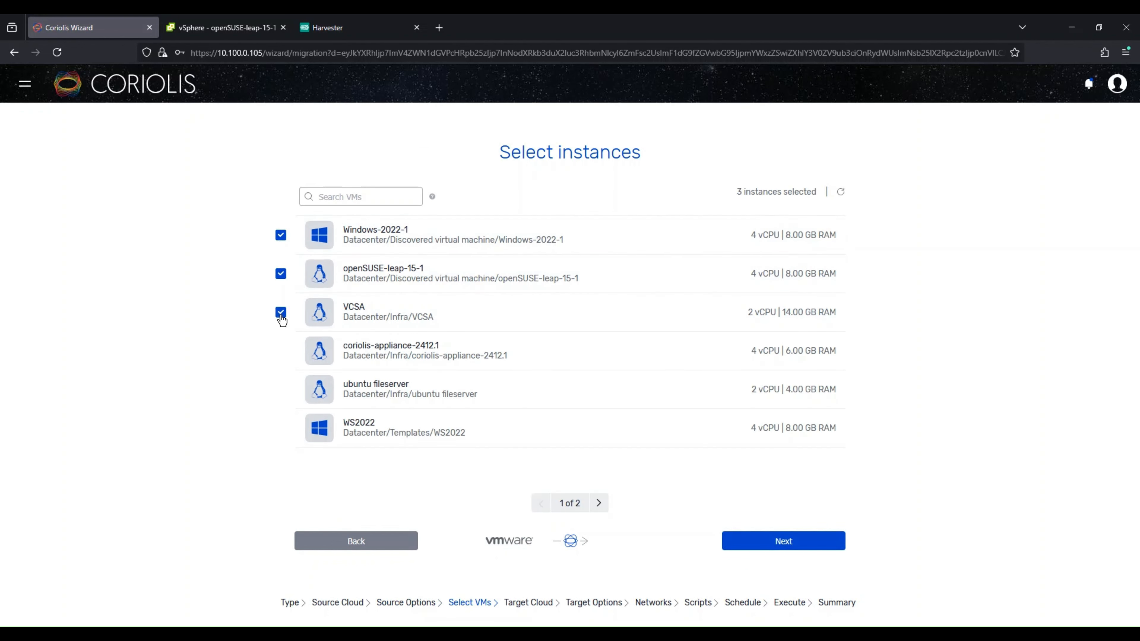
pyautogui.click(281, 274)
pyautogui.click(280, 235)
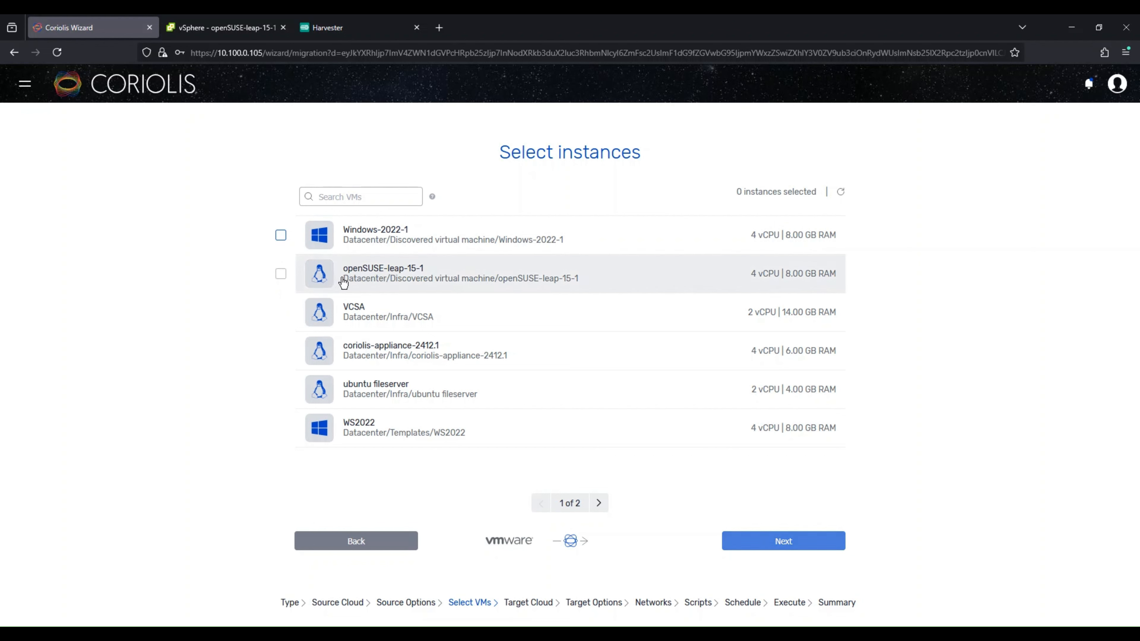
pyautogui.click(357, 282)
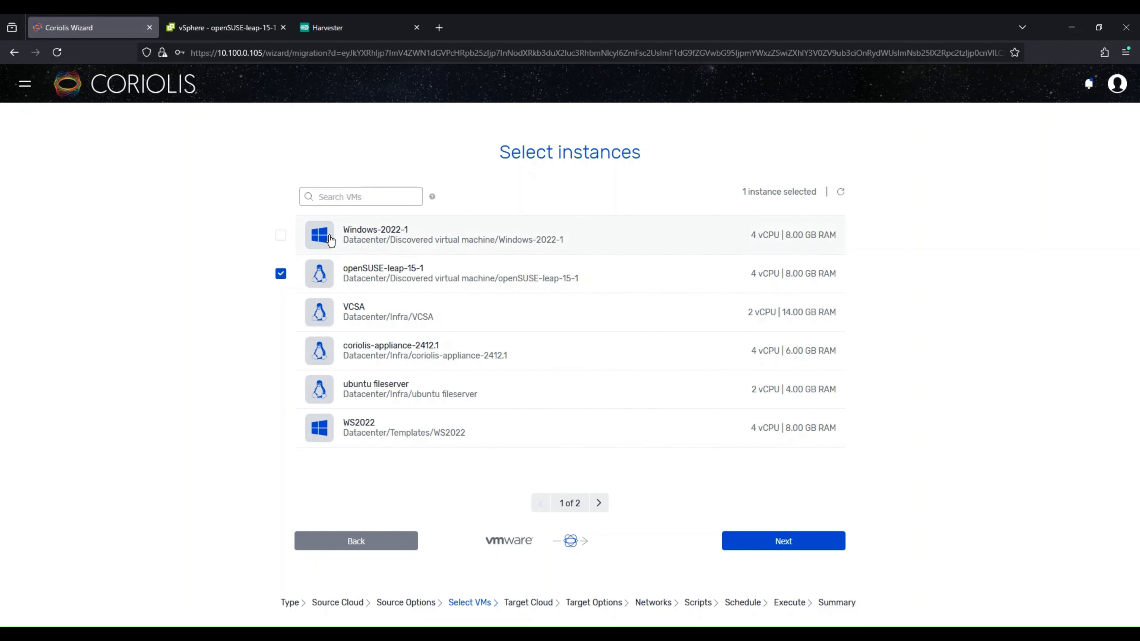
# Step: In vSphere, launch the openSUSE-leap-15-1 web console and run date > before_migr.txt
pyautogui.click(227, 28)
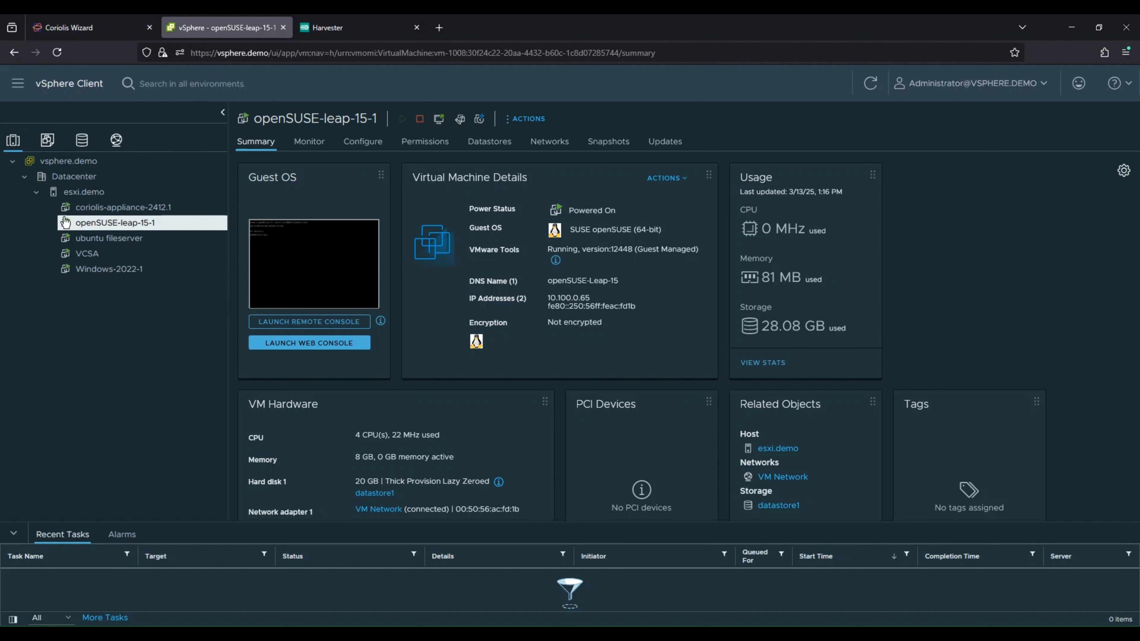
pyautogui.click(314, 263)
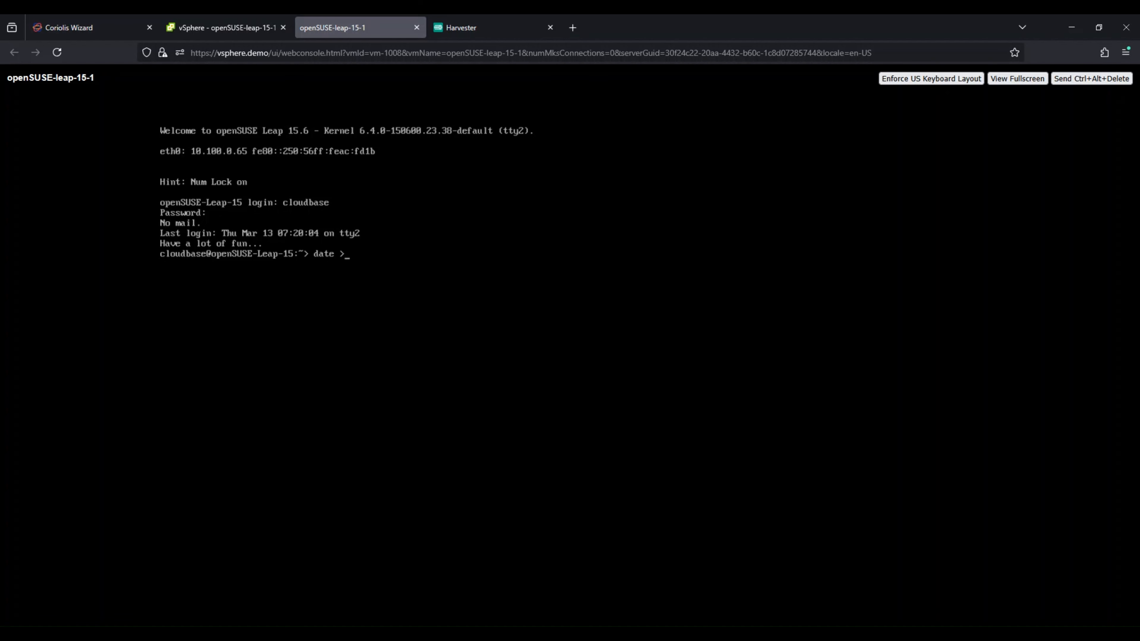
pyautogui.write('before_migr.txt')
pyautogui.press('Return')
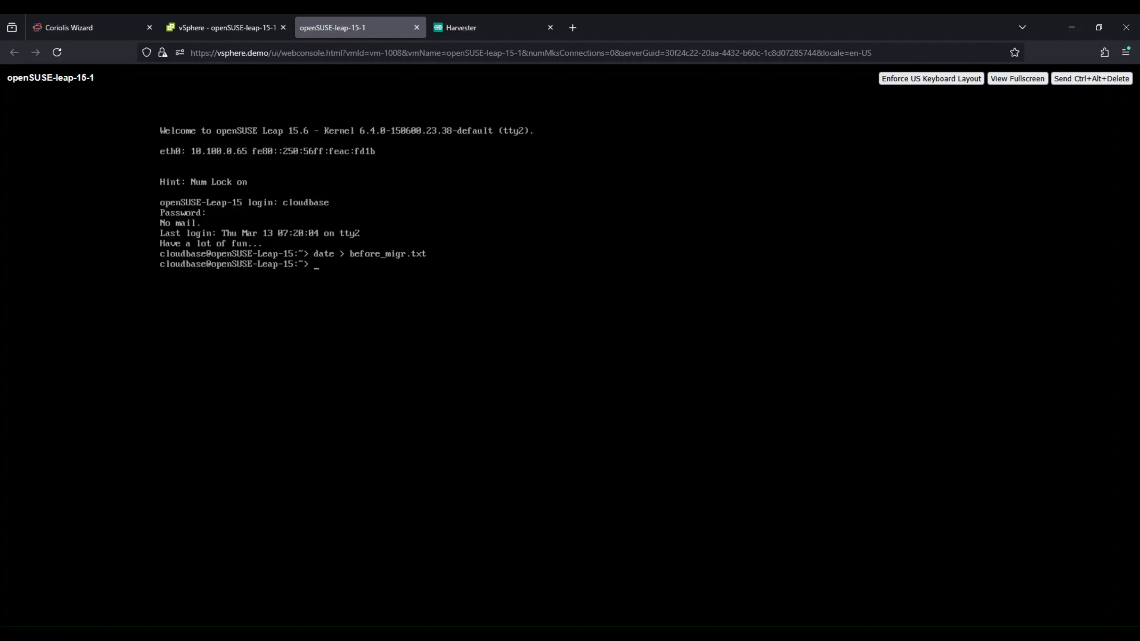
# Step: Display before_migr.txt with cat and run uptime in the console
pyautogui.write('cat before_migr.txt')
pyautogui.press('Return')
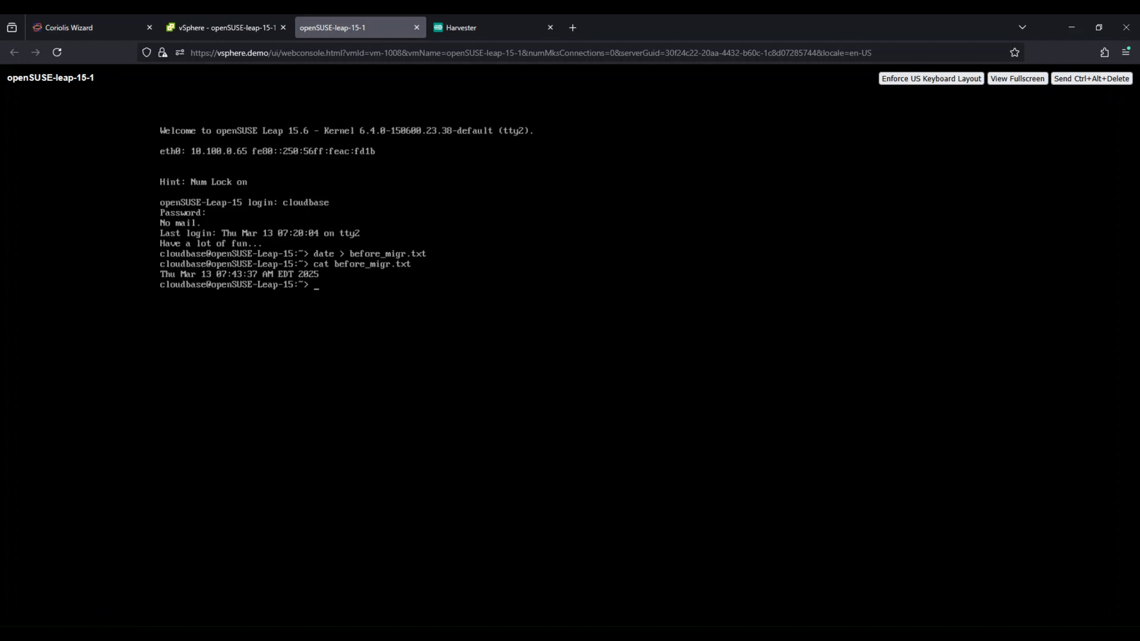
pyautogui.write('uptime')
pyautogui.press('Return')
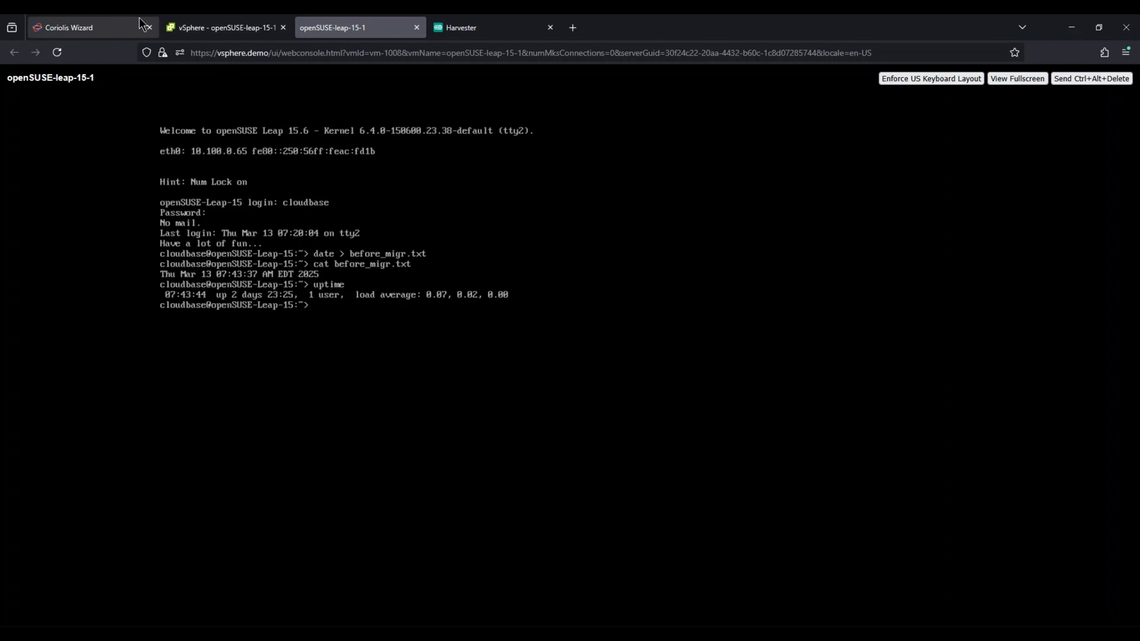
# Step: Return to the Coriolis wizard and pick the Harvester CI KubeVirt endpoint as the target cloud
pyautogui.click(129, 21)
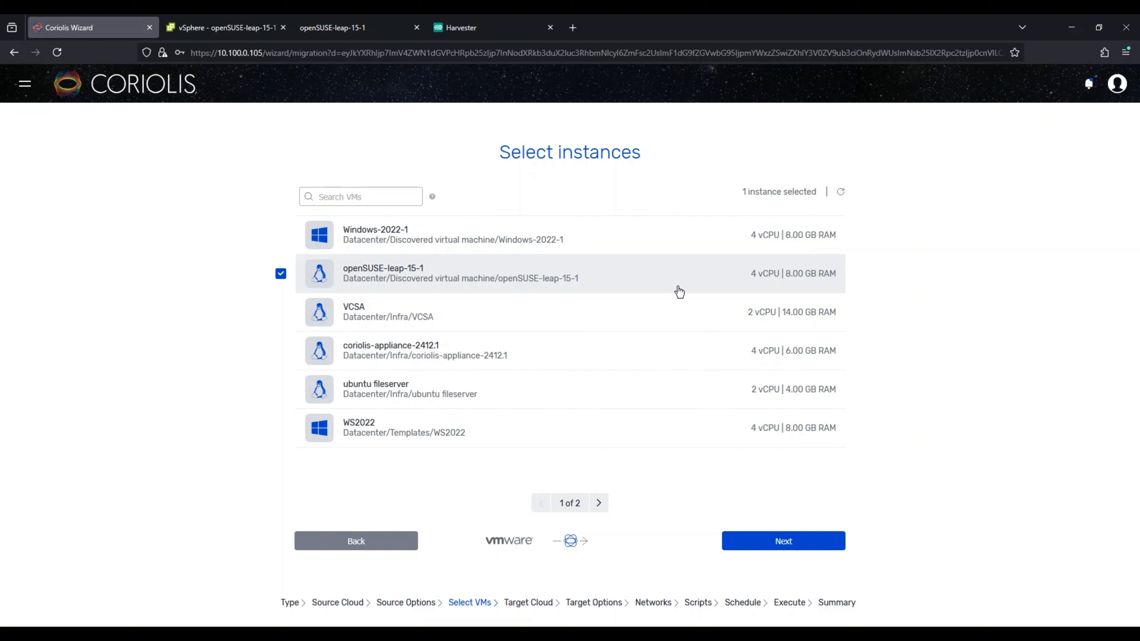
pyautogui.click(757, 543)
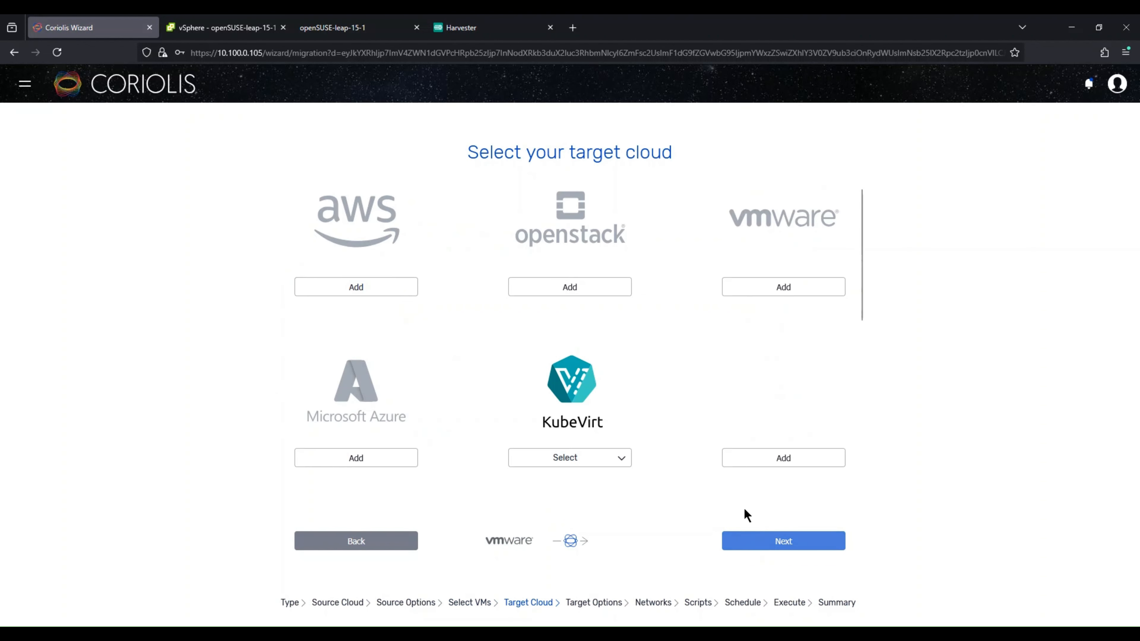
pyautogui.scroll(-1, 575, 420)
pyautogui.click(574, 423)
pyautogui.click(568, 445)
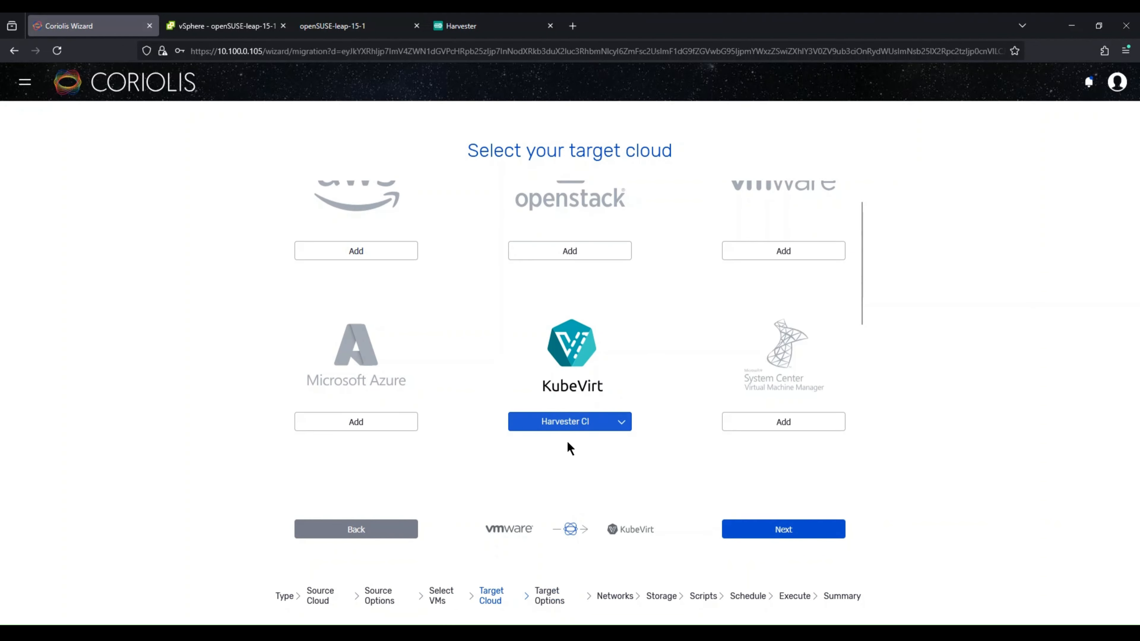
pyautogui.click(776, 529)
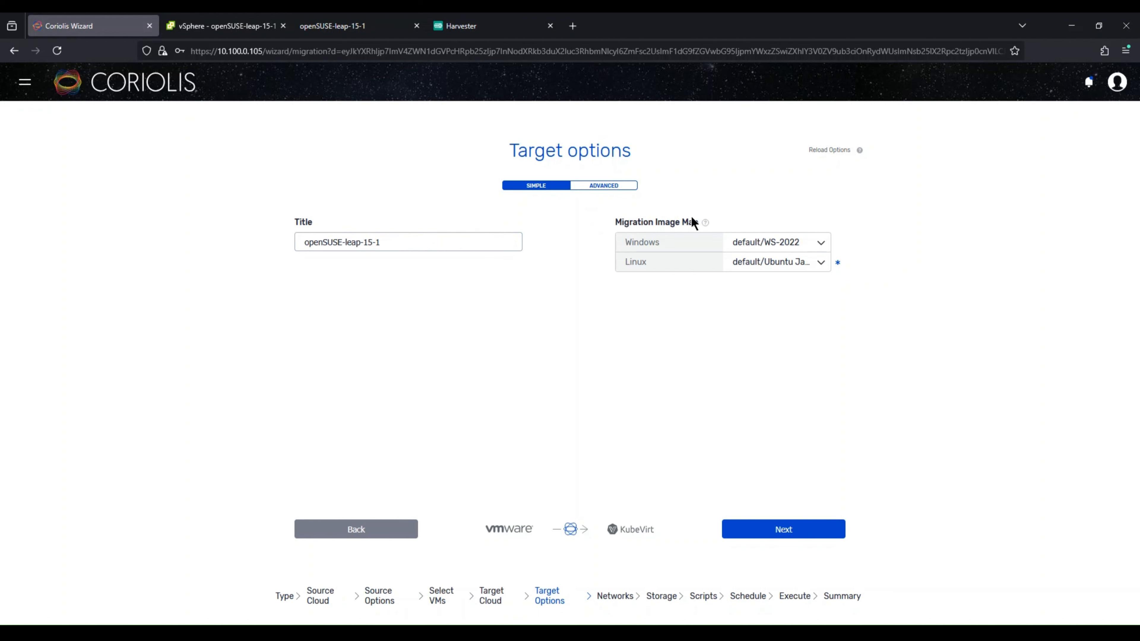
# Step: Show the advanced target options, keep default/Ubuntu Jammy as the Linux migration image, and continue
pyautogui.click(612, 189)
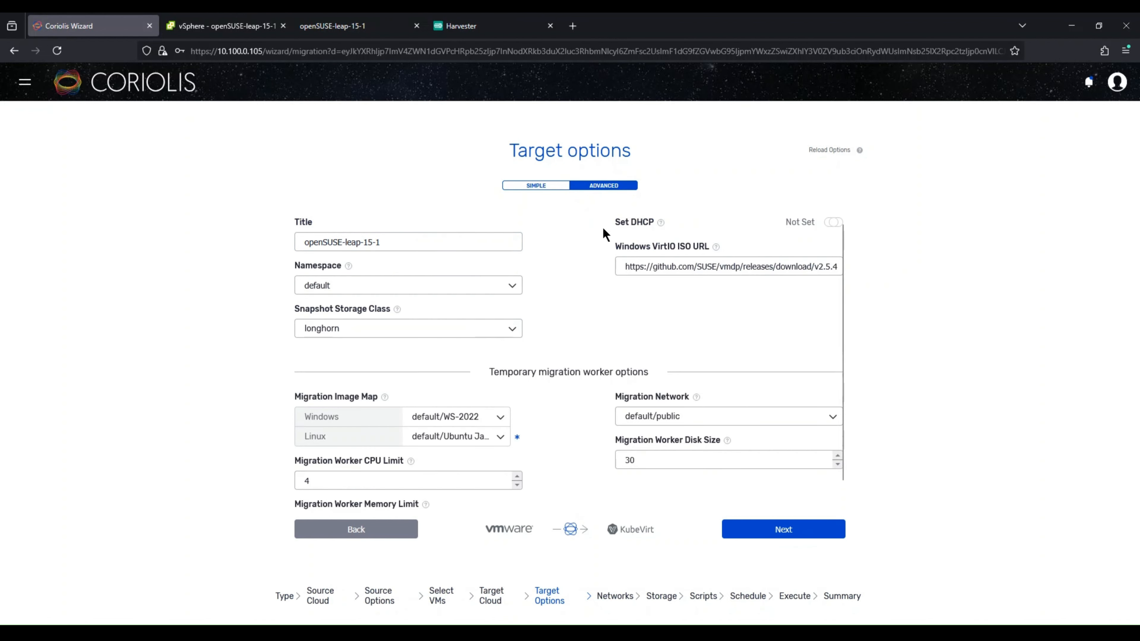
pyautogui.moveTo(661, 222)
pyautogui.click(697, 264)
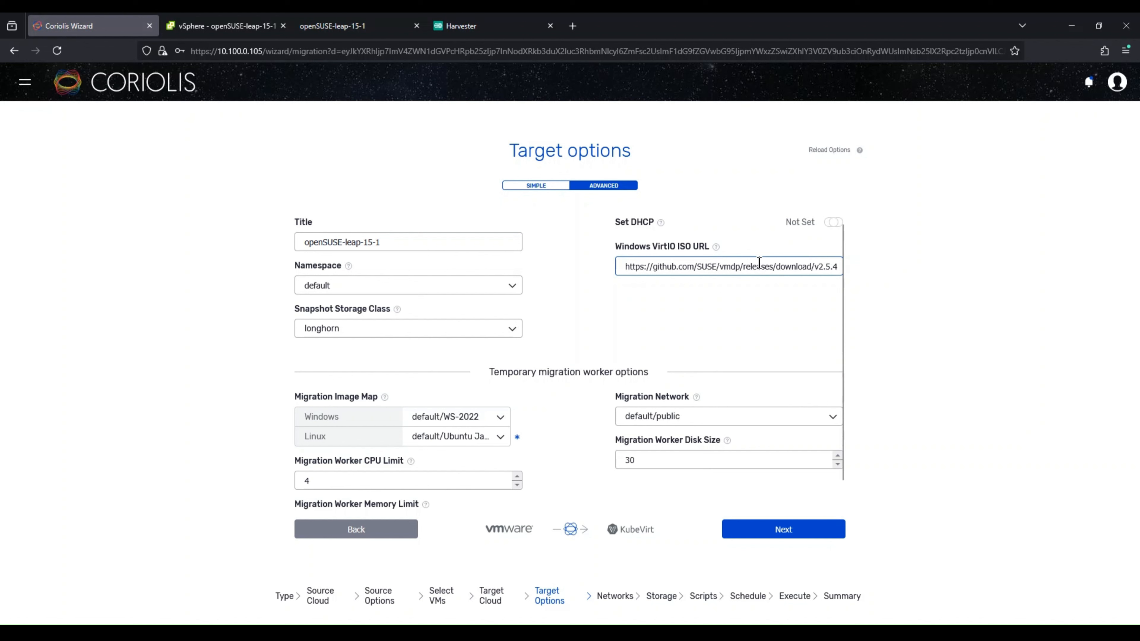
pyautogui.click(593, 265)
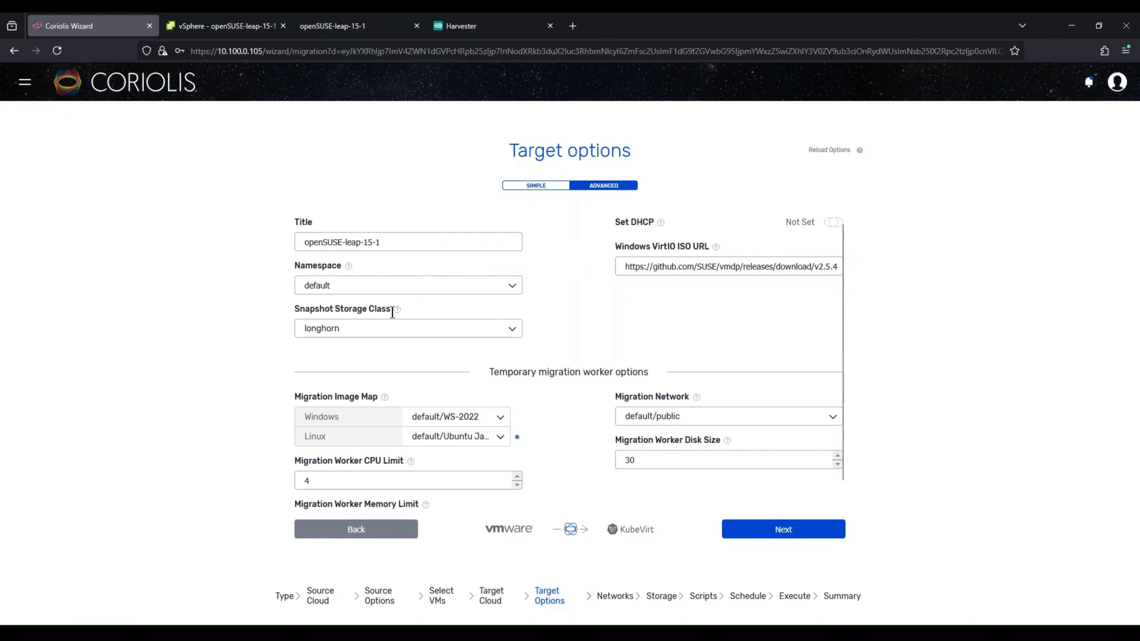
pyautogui.moveTo(400, 312)
pyautogui.scroll(-1, 600, 314)
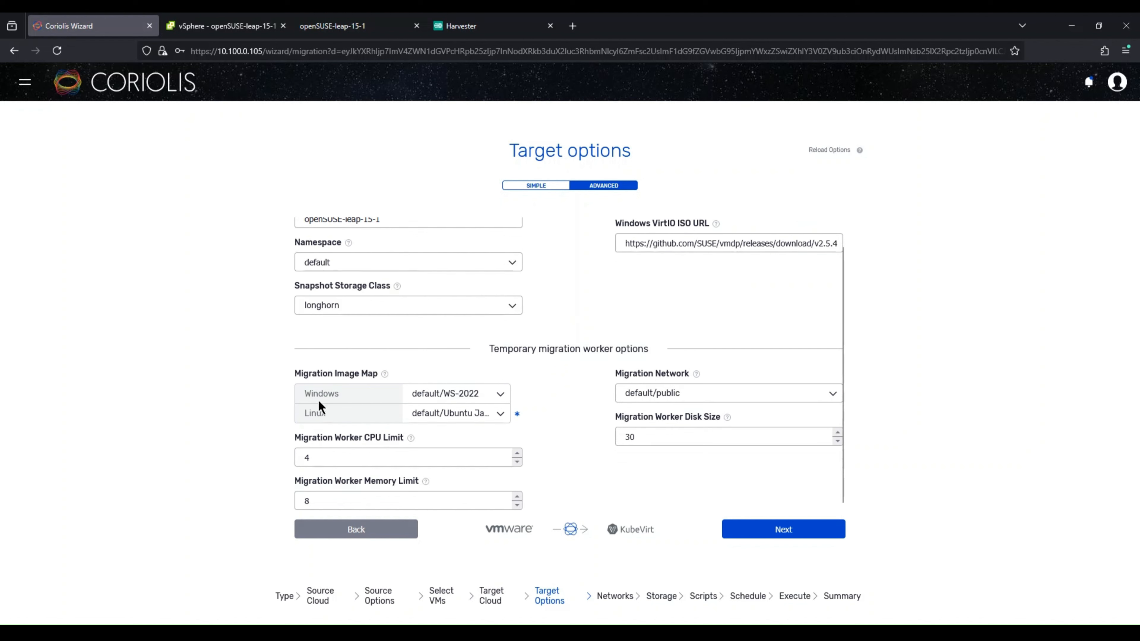
pyautogui.click(456, 411)
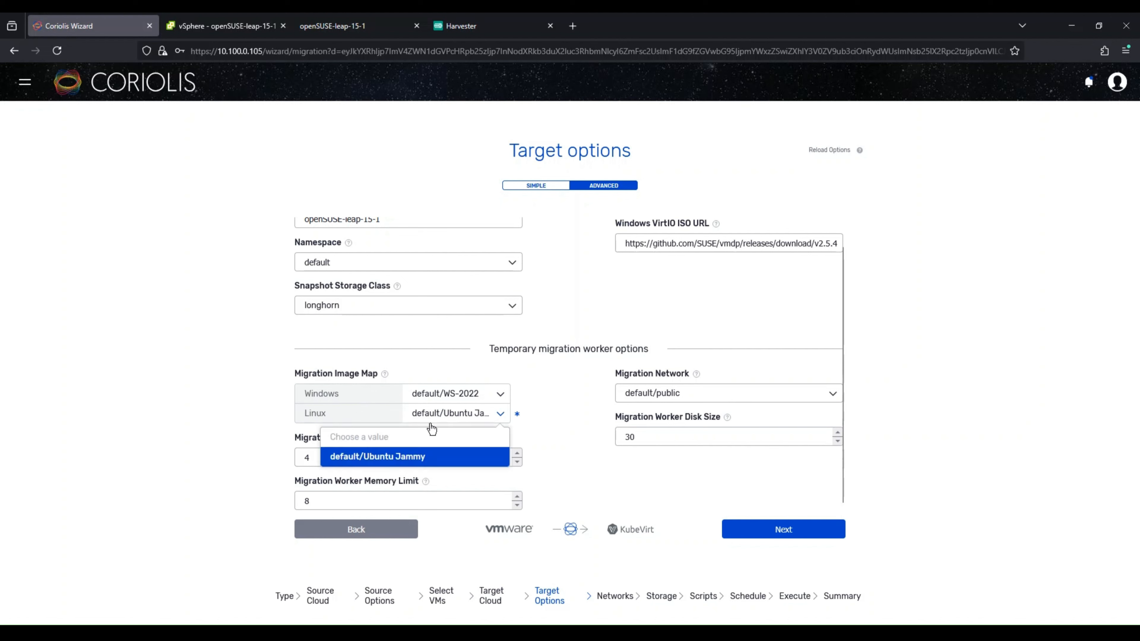
pyautogui.click(325, 408)
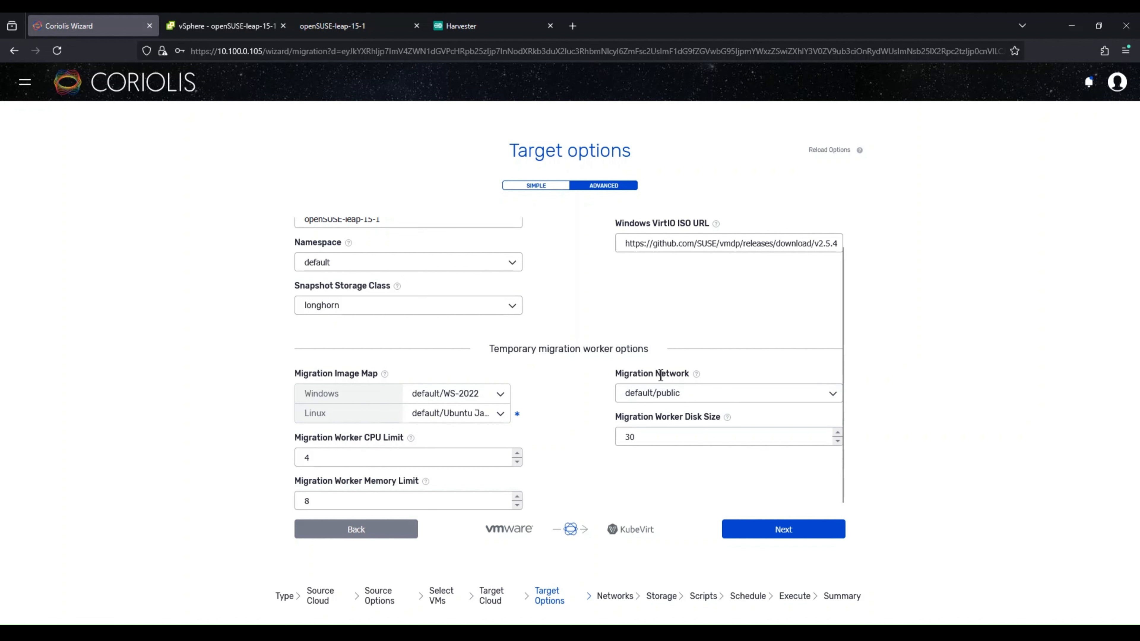
pyautogui.moveTo(694, 380)
pyautogui.click(812, 531)
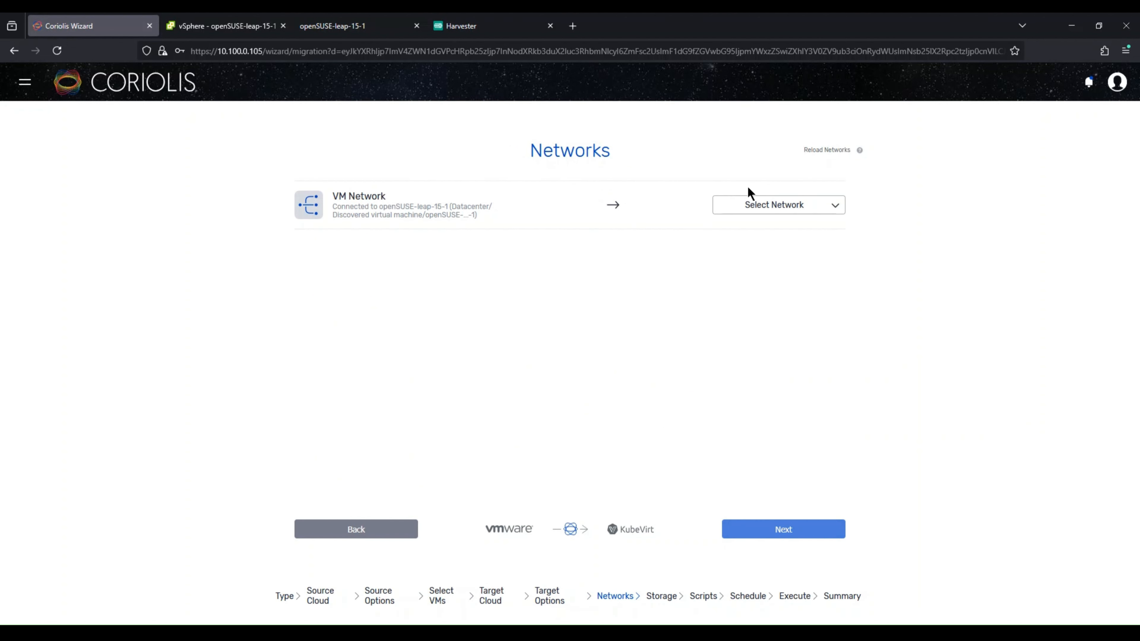
# Step: Map the VM Network to the default/public target network and continue
pyautogui.click(756, 208)
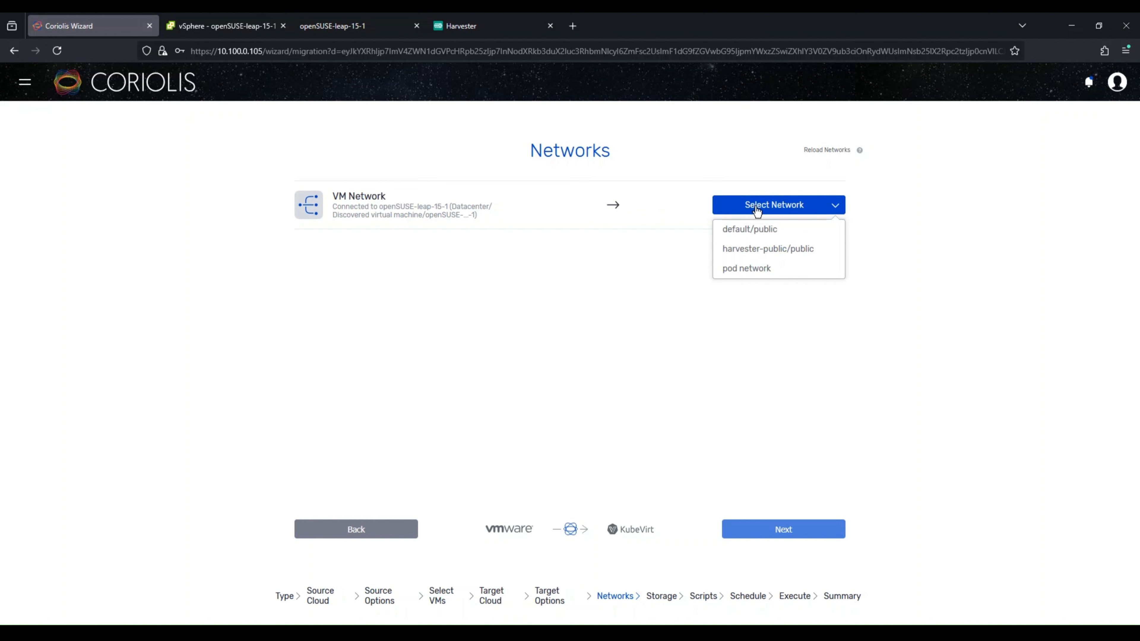
pyautogui.click(808, 230)
pyautogui.press('Return')
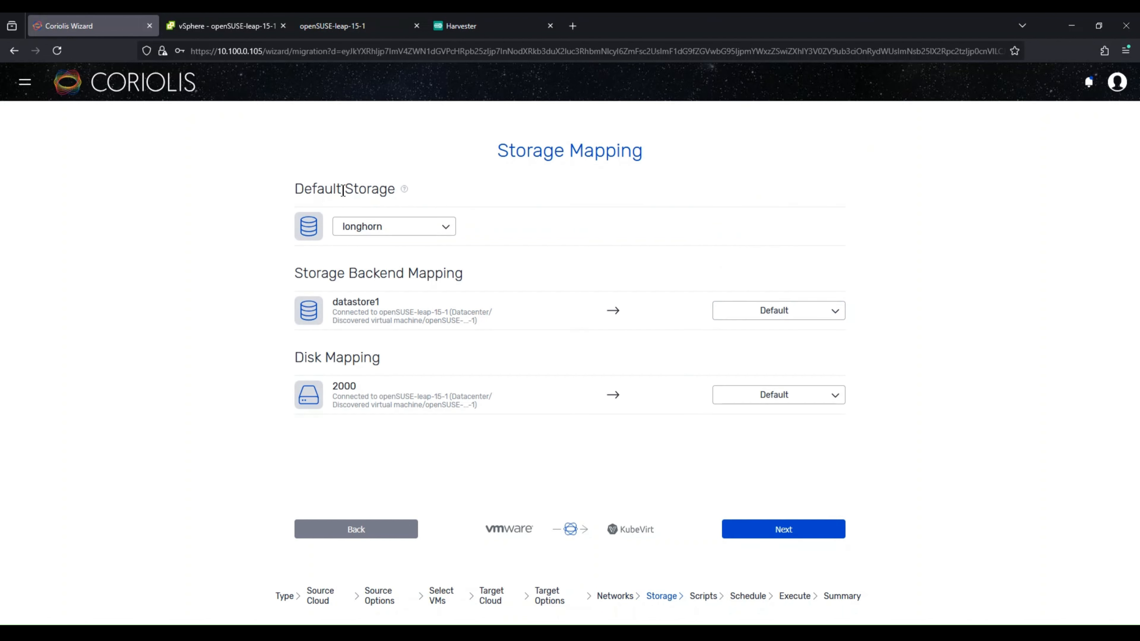
# Step: Keep longhorn as default storage and continue past the user scripts and schedule pages without changes
pyautogui.click(401, 230)
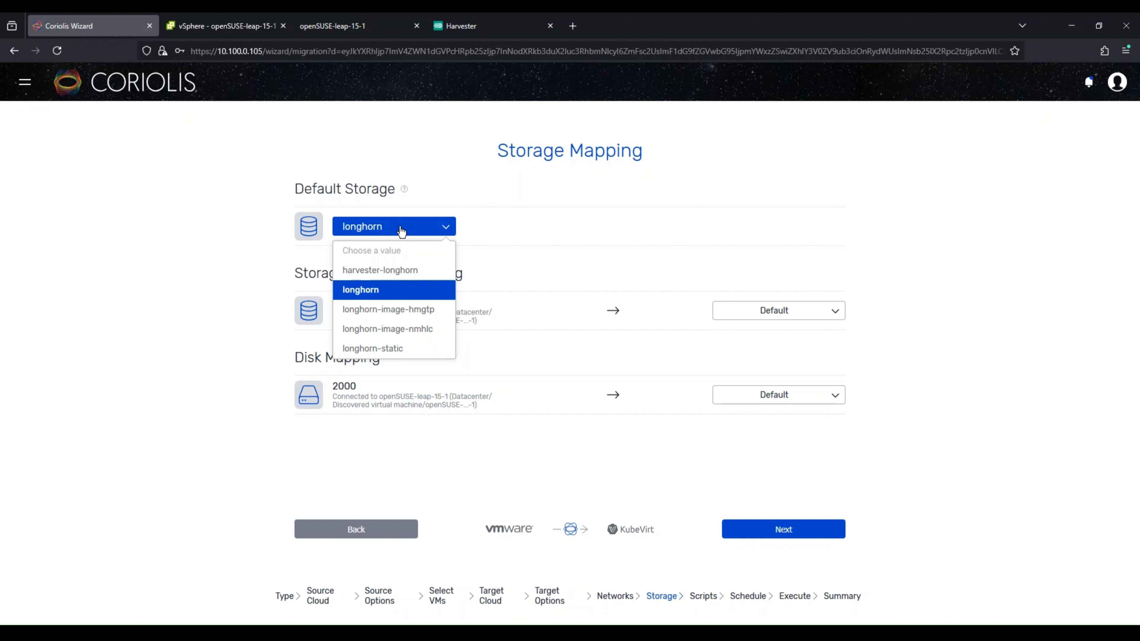
pyautogui.click(401, 230)
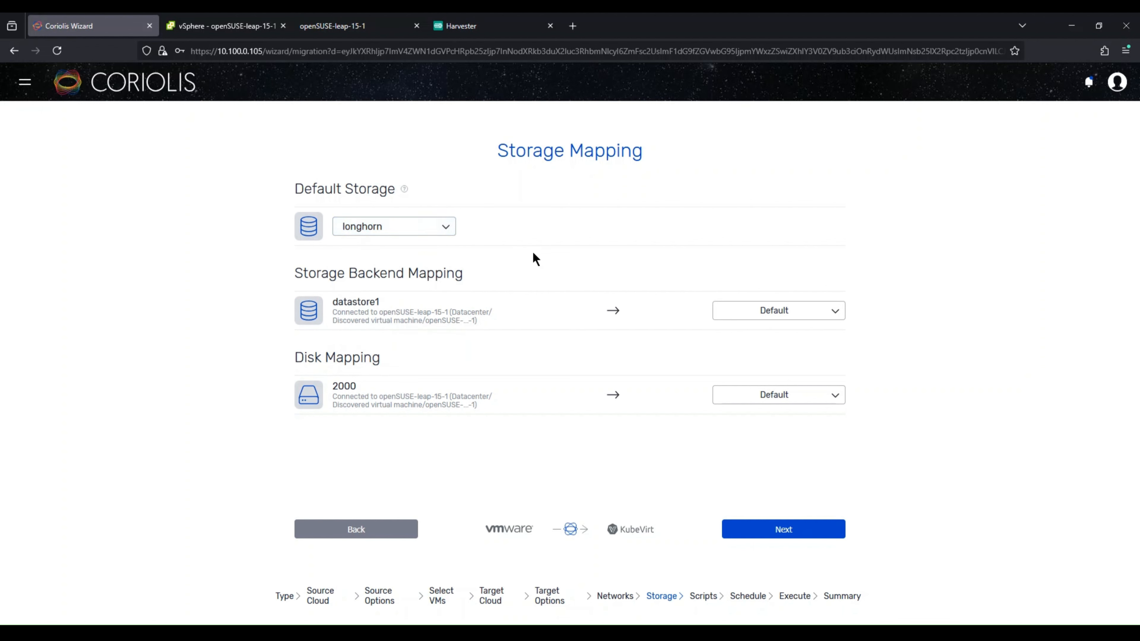
pyautogui.click(820, 528)
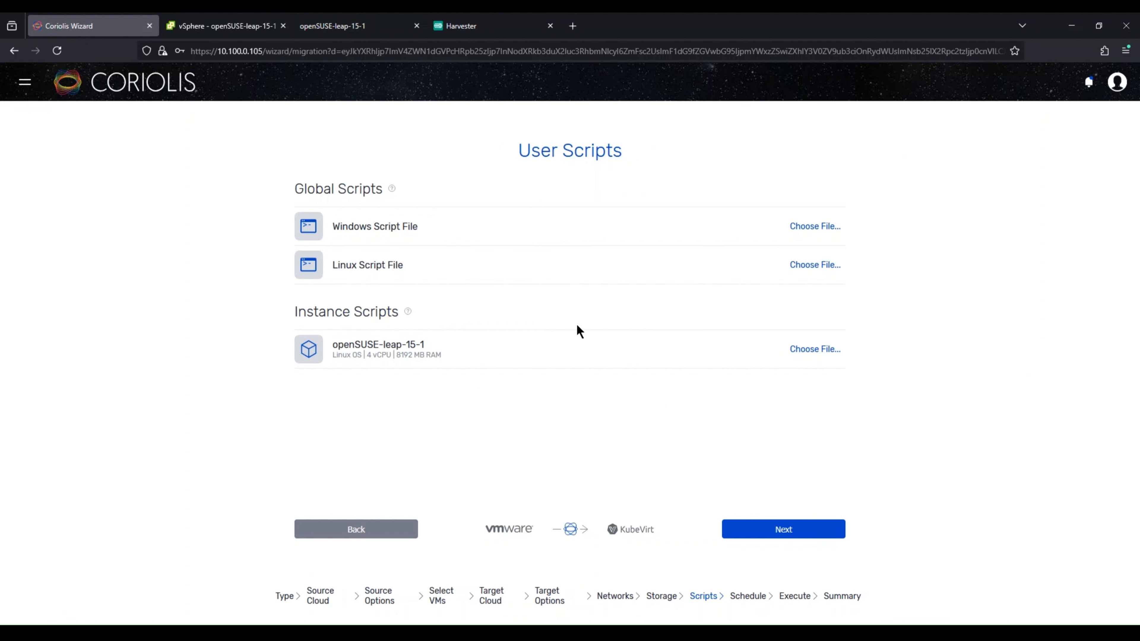
pyautogui.click(779, 530)
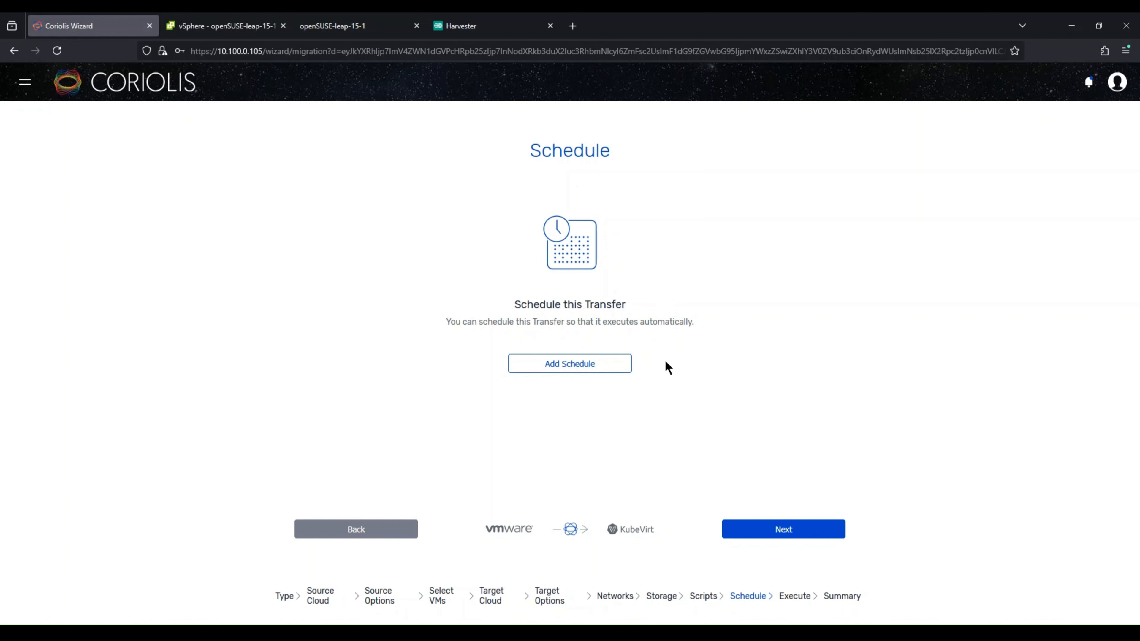
pyautogui.click(762, 531)
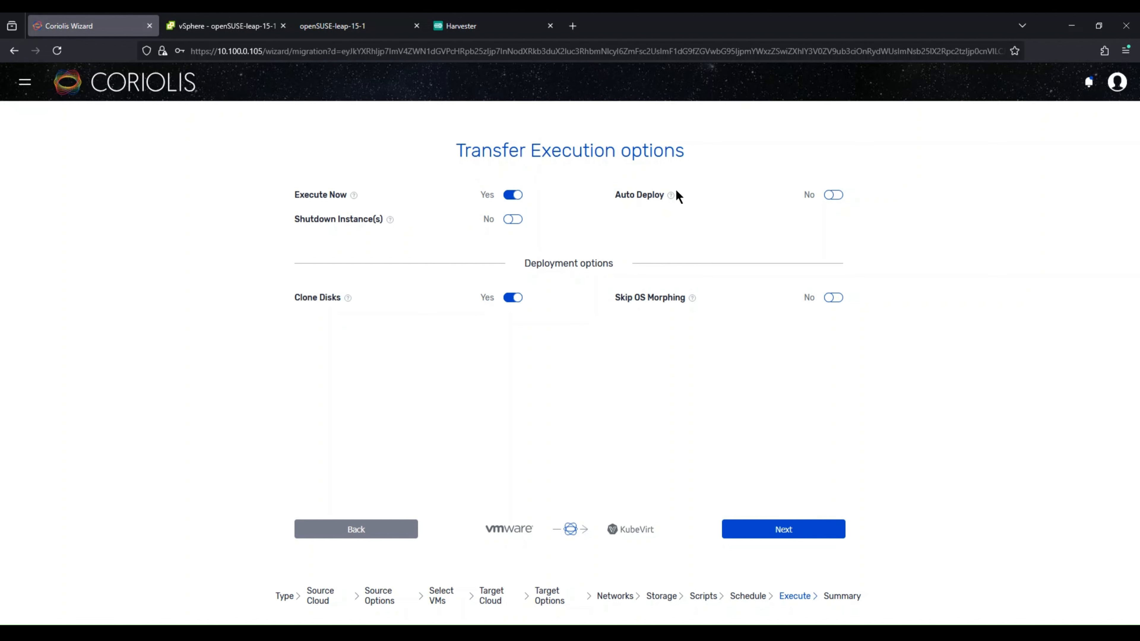
# Step: Enable Auto Deploy in the transfer execution options, review the summary, and finish the migration wizard
pyautogui.moveTo(672, 196)
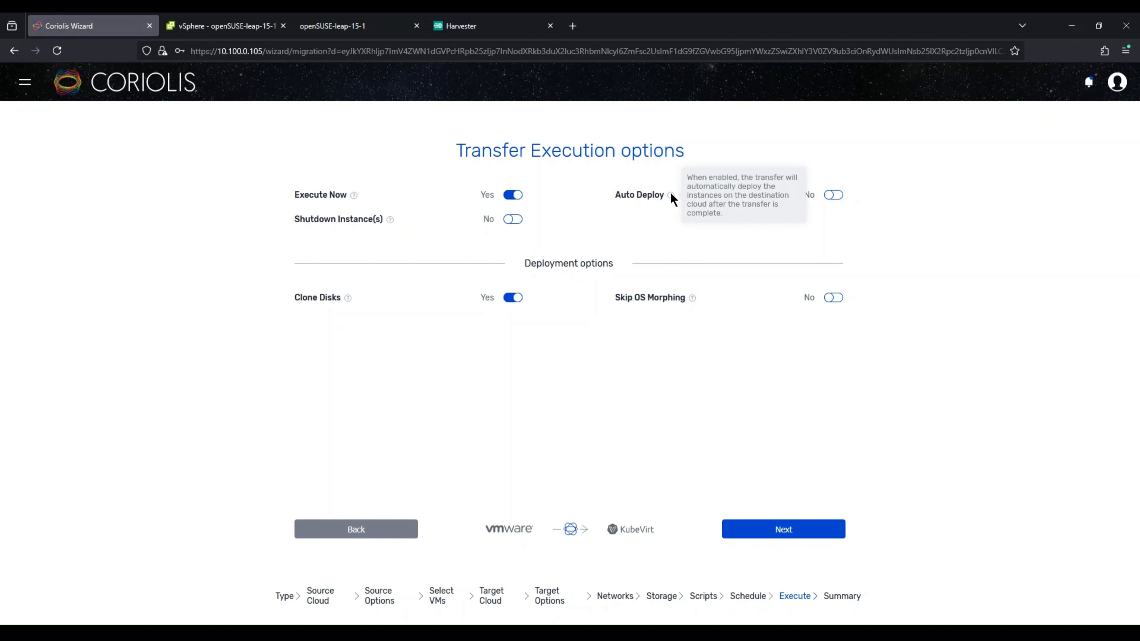
pyautogui.click(835, 198)
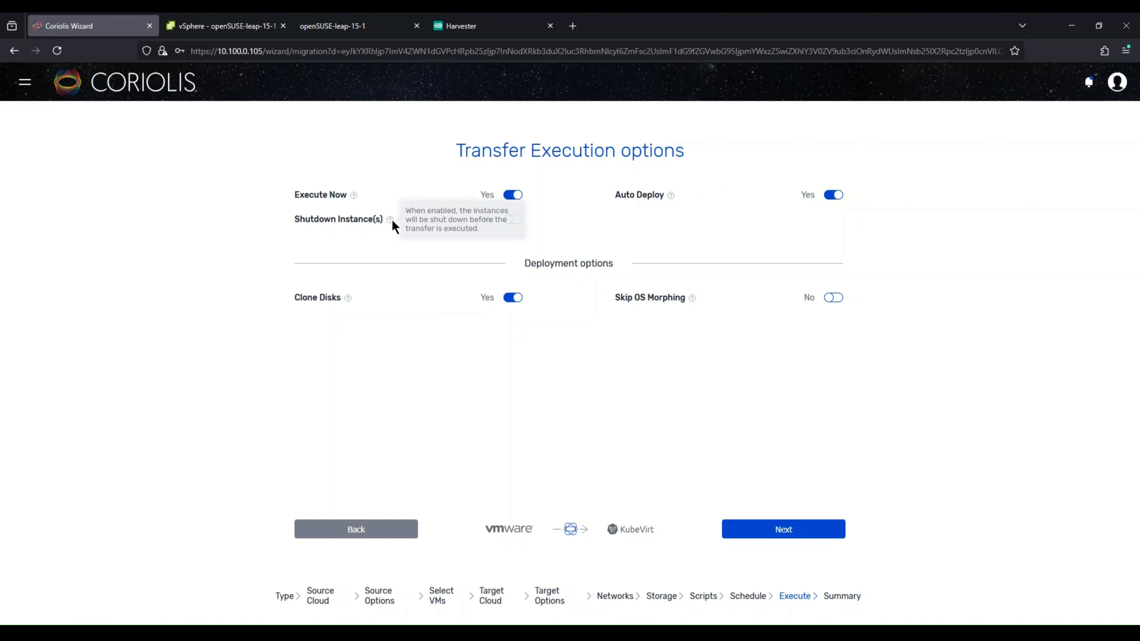
pyautogui.moveTo(394, 219)
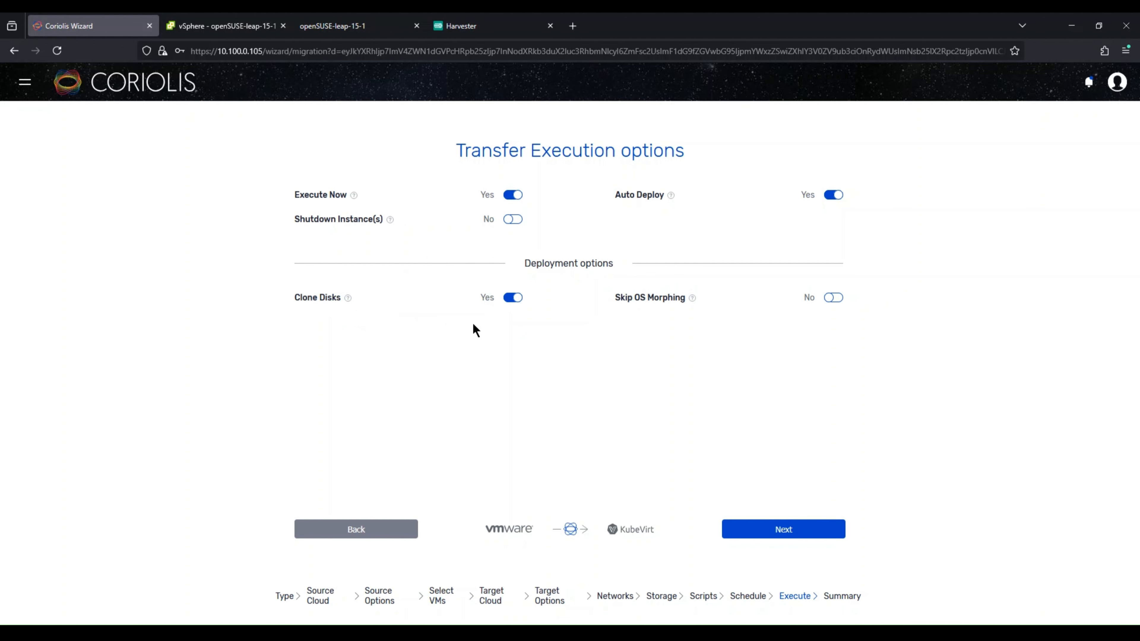
pyautogui.moveTo(693, 299)
pyautogui.click(824, 527)
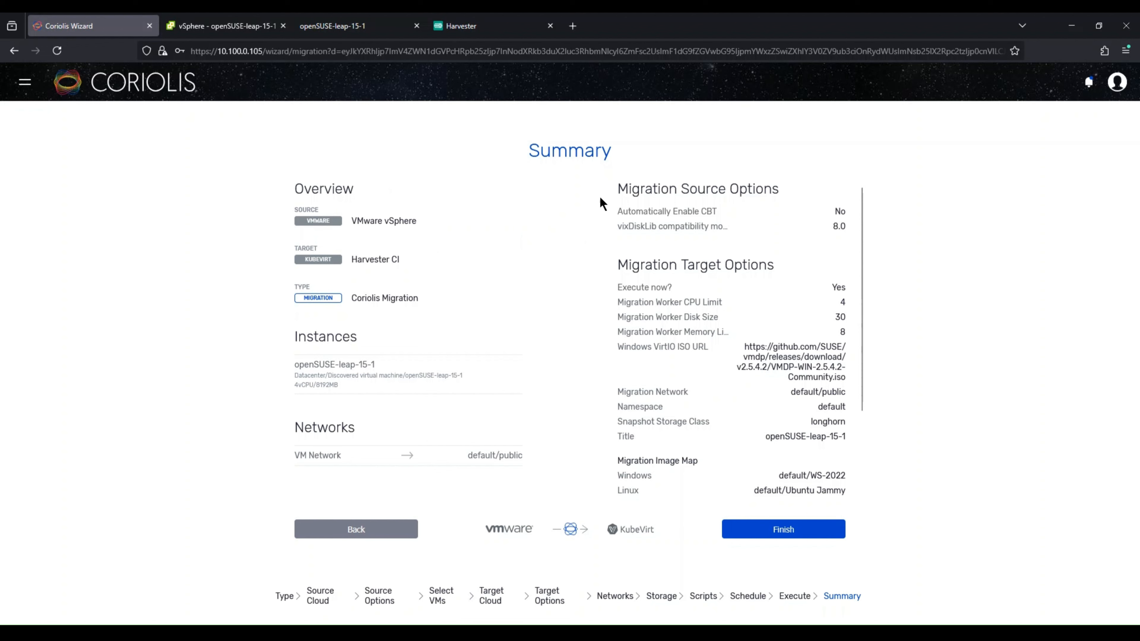
pyautogui.scroll(-3, 708, 288)
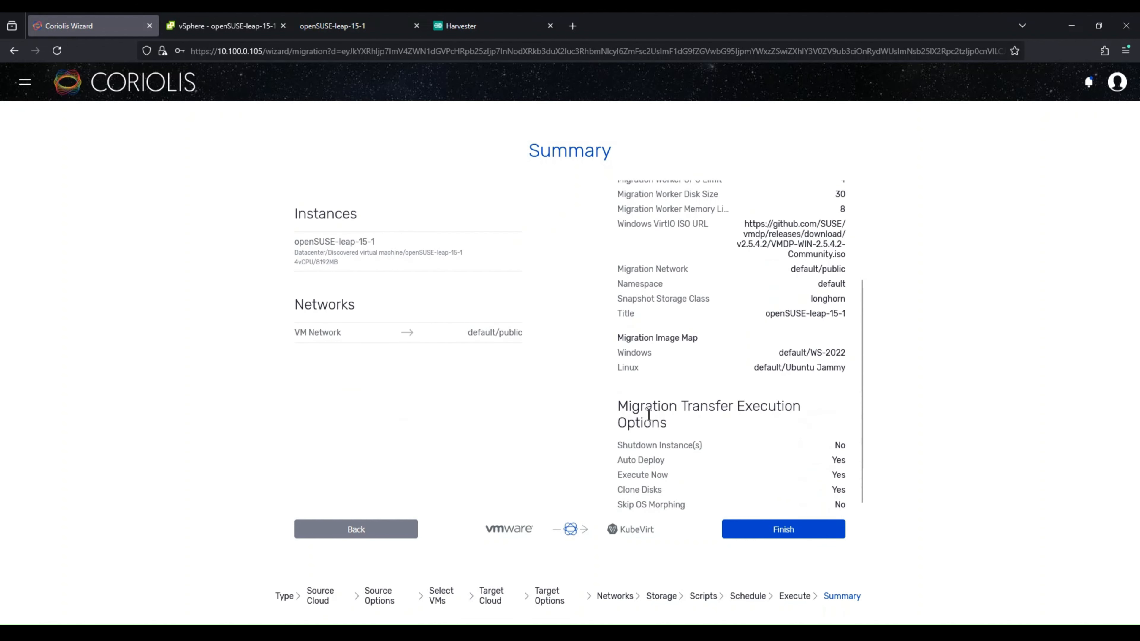
pyautogui.click(758, 534)
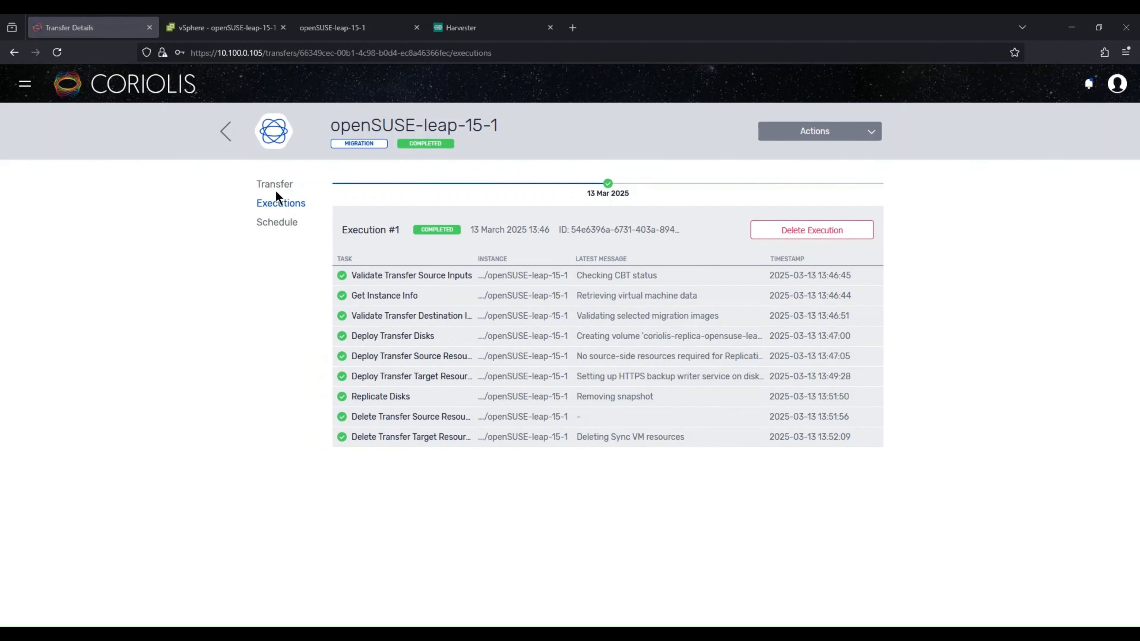
# Step: Inspect the openSUSE-leap-15-1 transfer and deployment details and task lists in Coriolis
pyautogui.click(277, 185)
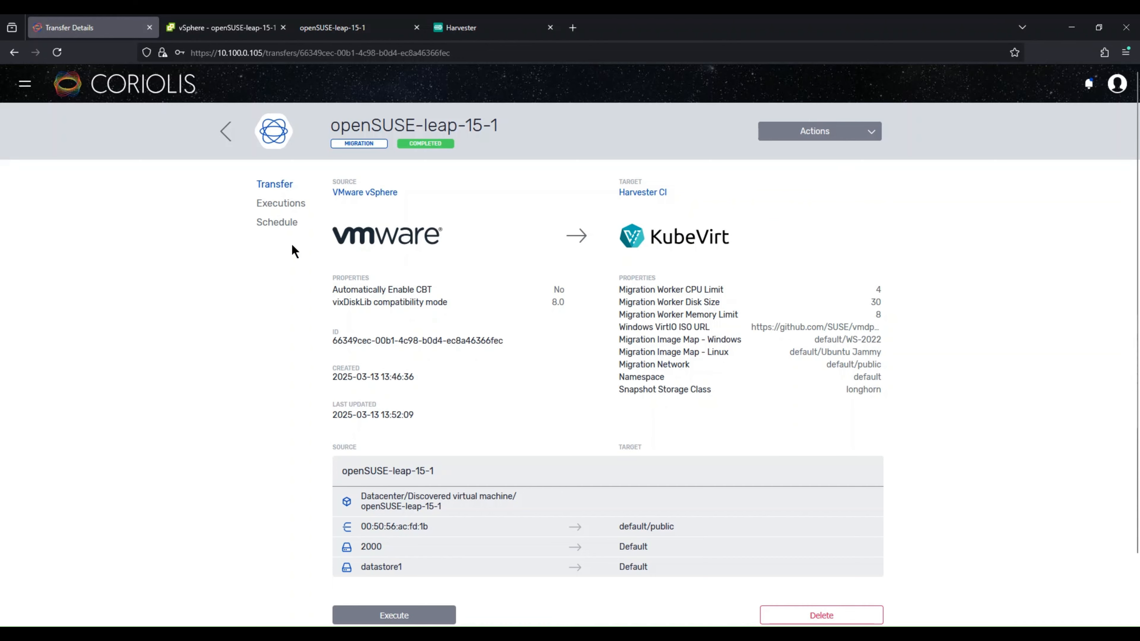
pyautogui.scroll(-2, 555, 305)
pyautogui.scroll(2, 555, 355)
pyautogui.click(114, 90)
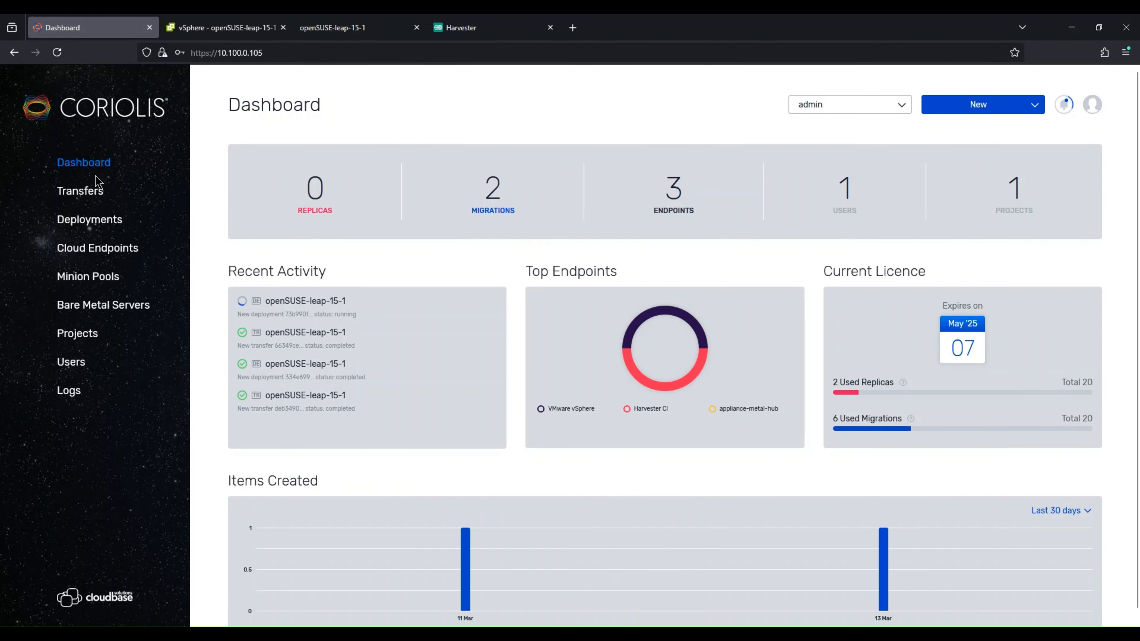
pyautogui.click(88, 194)
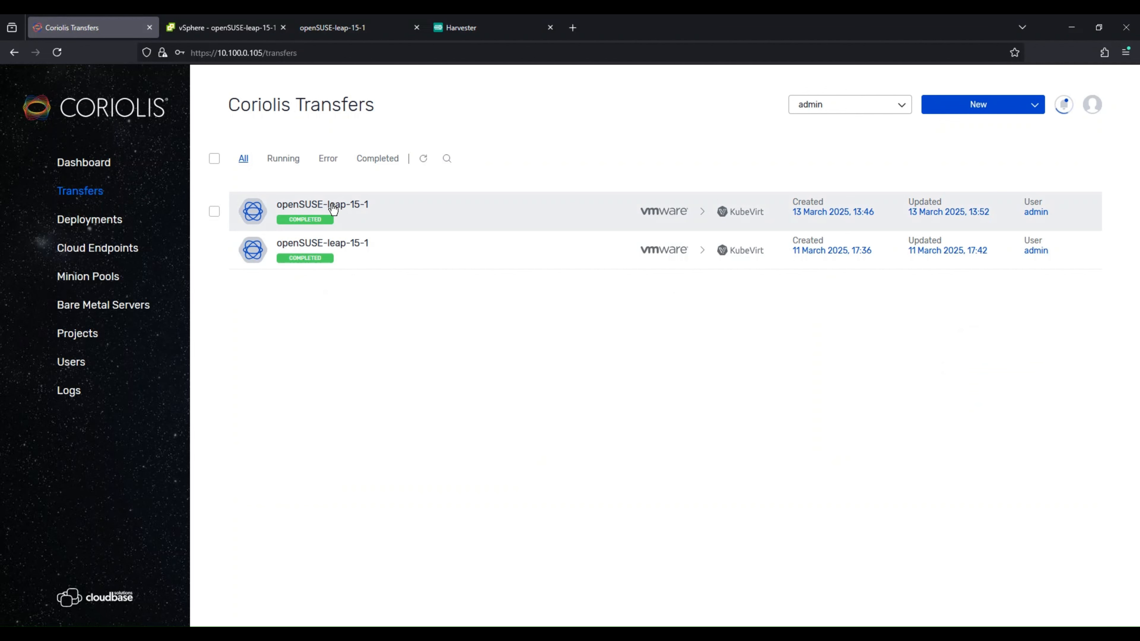
pyautogui.click(89, 221)
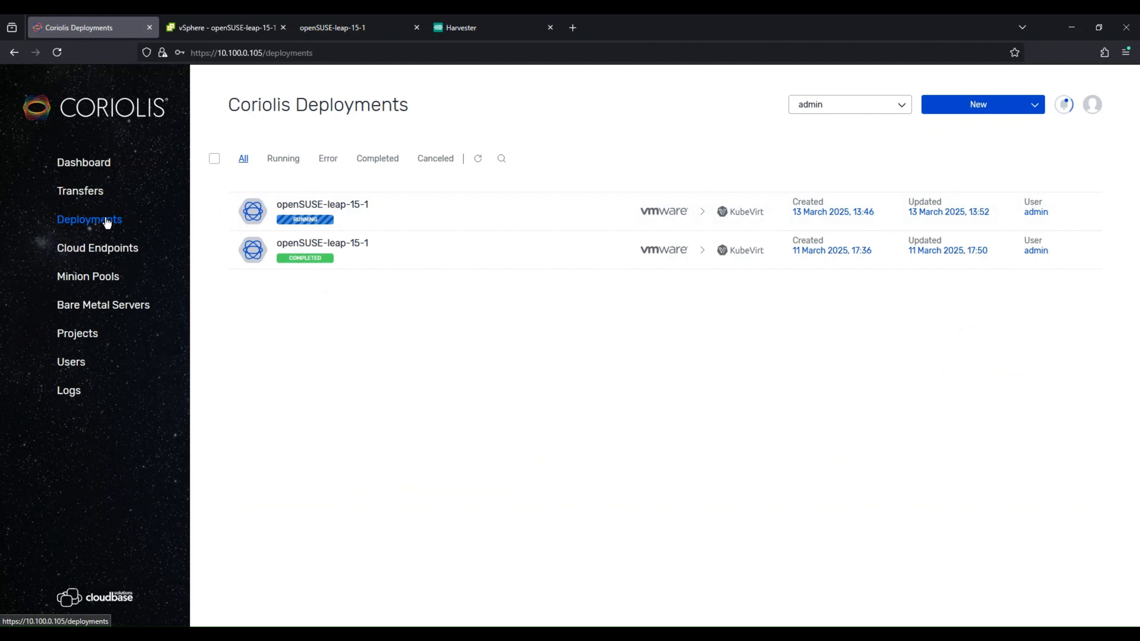
pyautogui.click(395, 206)
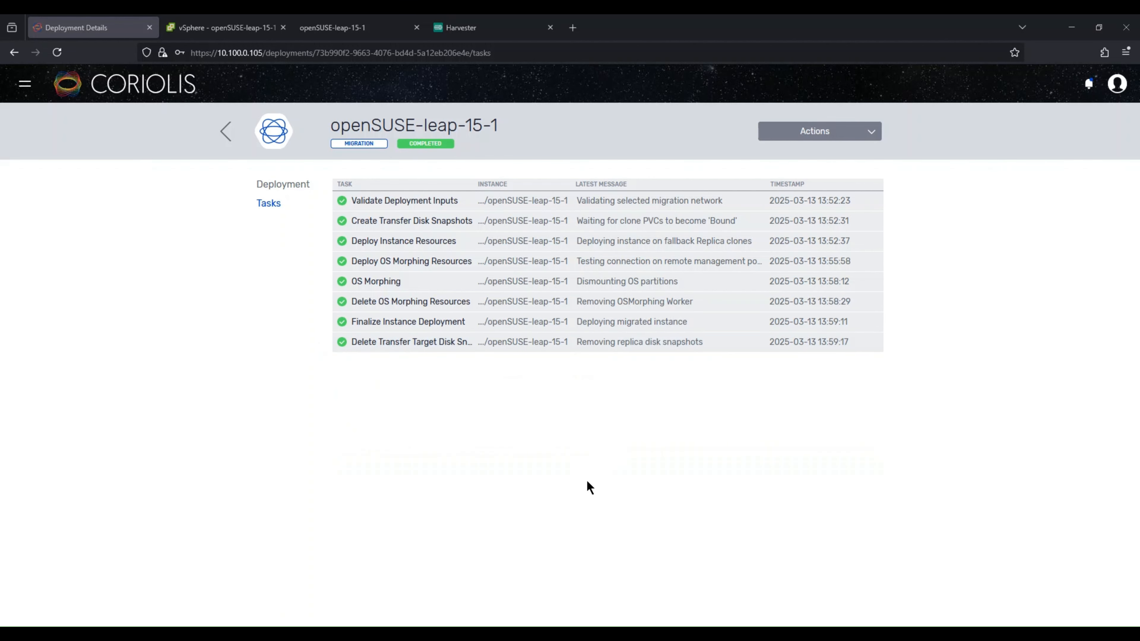
pyautogui.click(282, 188)
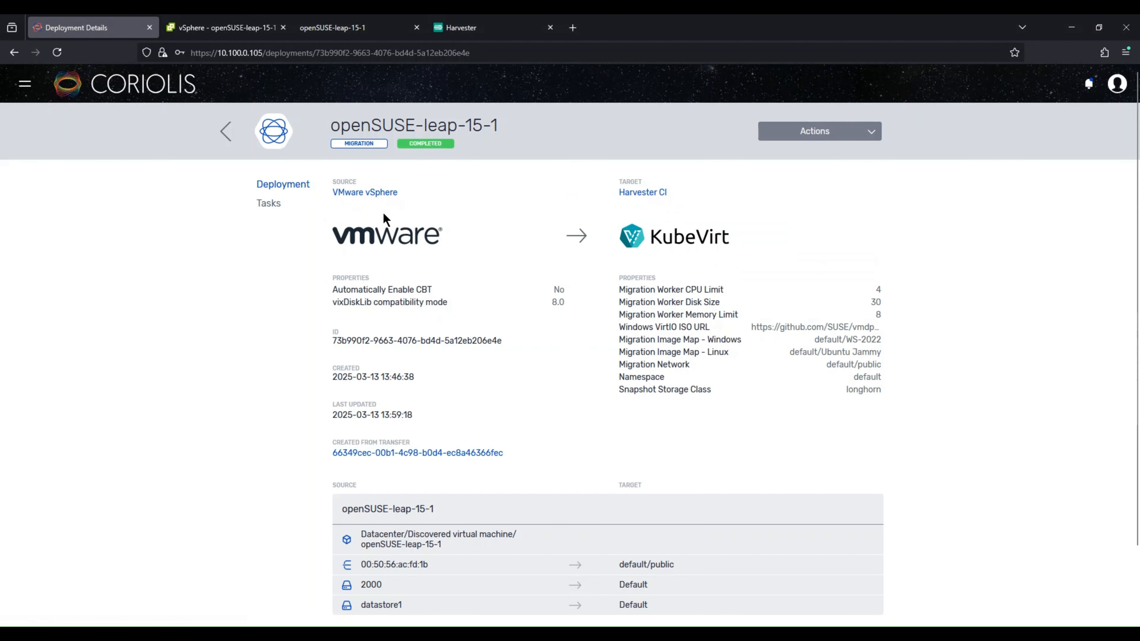
pyautogui.scroll(-2, 540, 383)
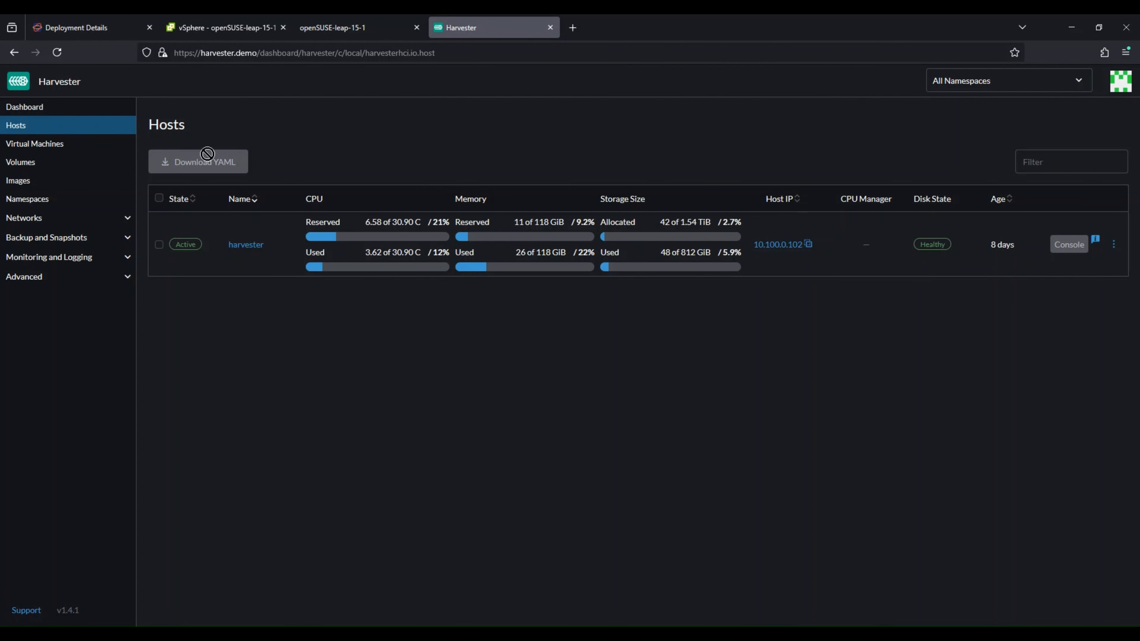
# Step: In Harvester, open the migrated opensuse-leap-15-1 virtual machine's console in WebVNC
pyautogui.click(85, 144)
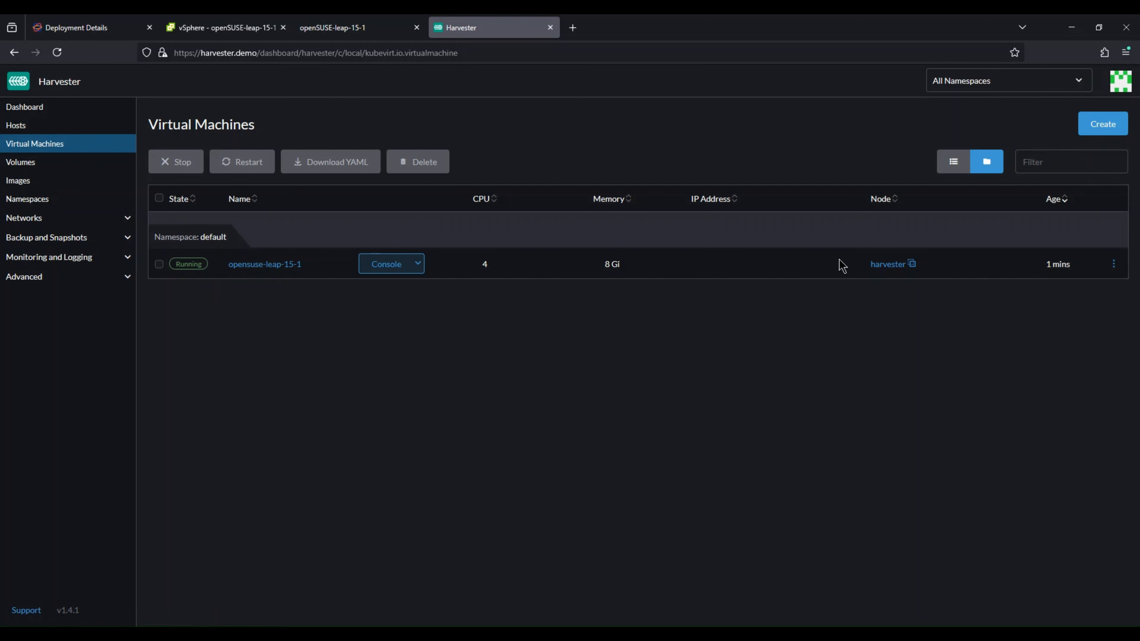
pyautogui.click(383, 266)
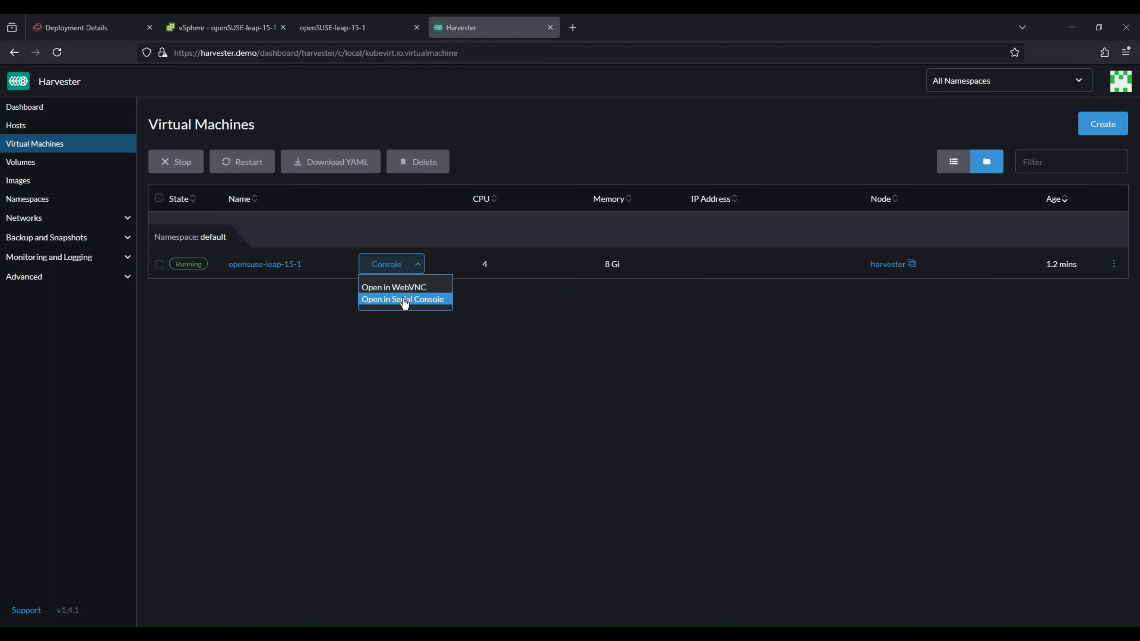
pyautogui.click(393, 287)
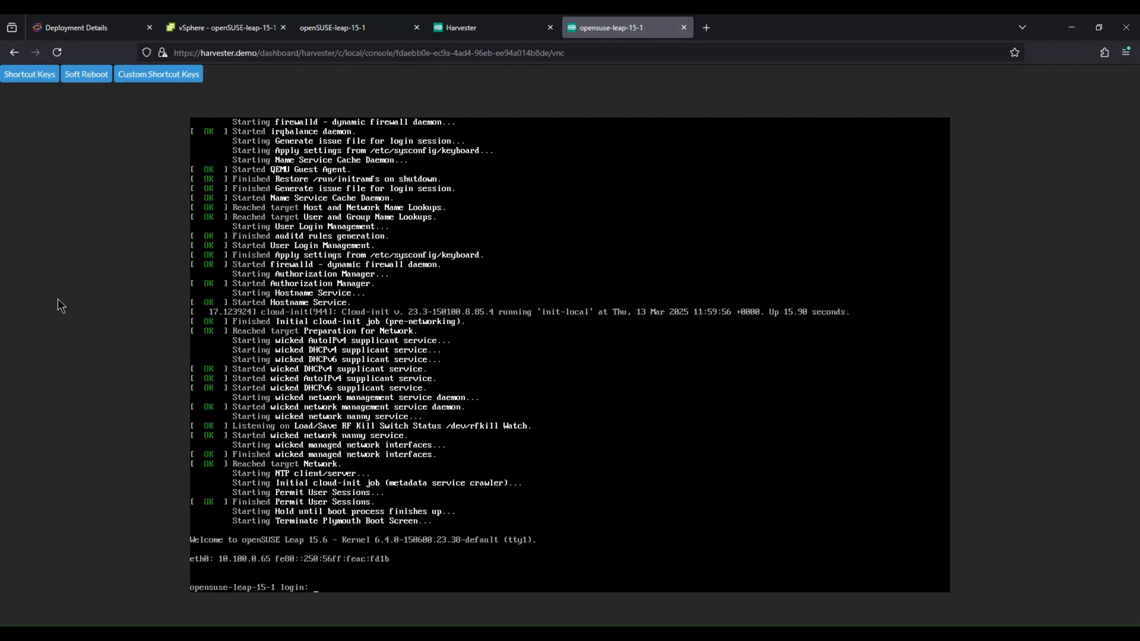
# Step: Log in to the VM console as user cloudbase with the account password
pyautogui.write('loudbase')
pyautogui.press('Return')
pyautogui.press('Return')
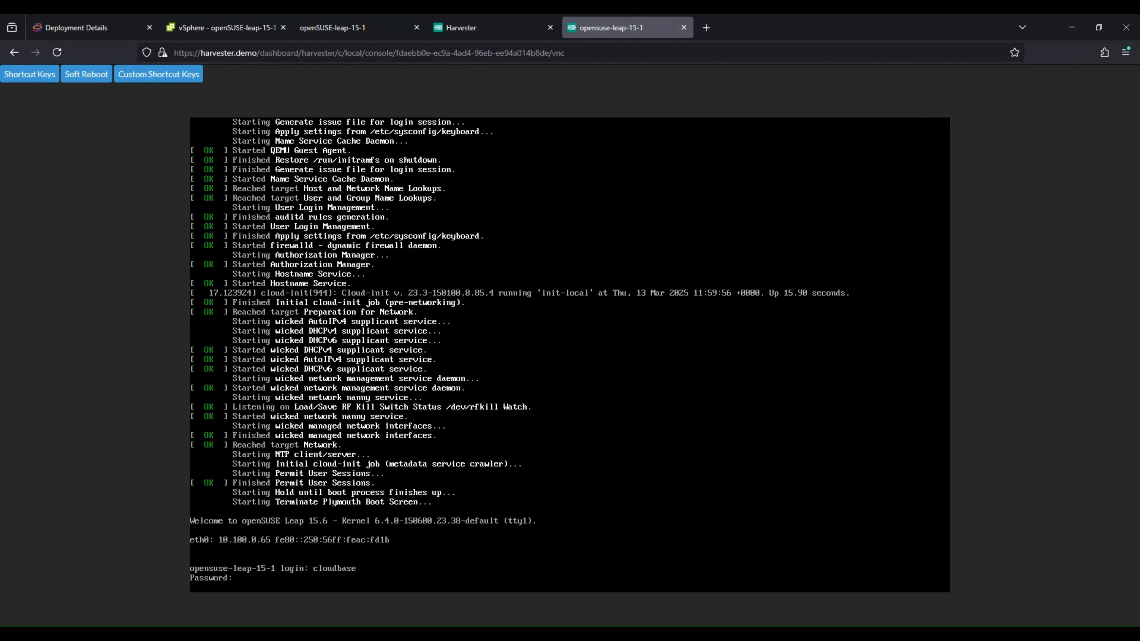
# Step: Display before_migr.txt with cat and run uptime in the migrated VM's console
pyautogui.write('ca')
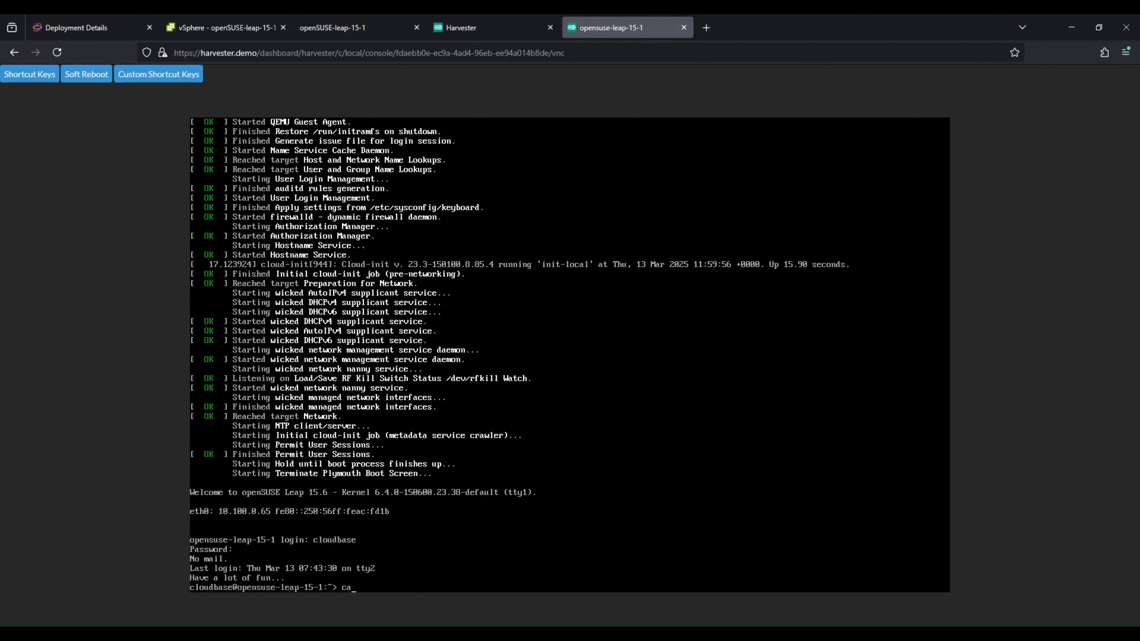
pyautogui.write('t b')
pyautogui.press('Tab')
pyautogui.press('Return')
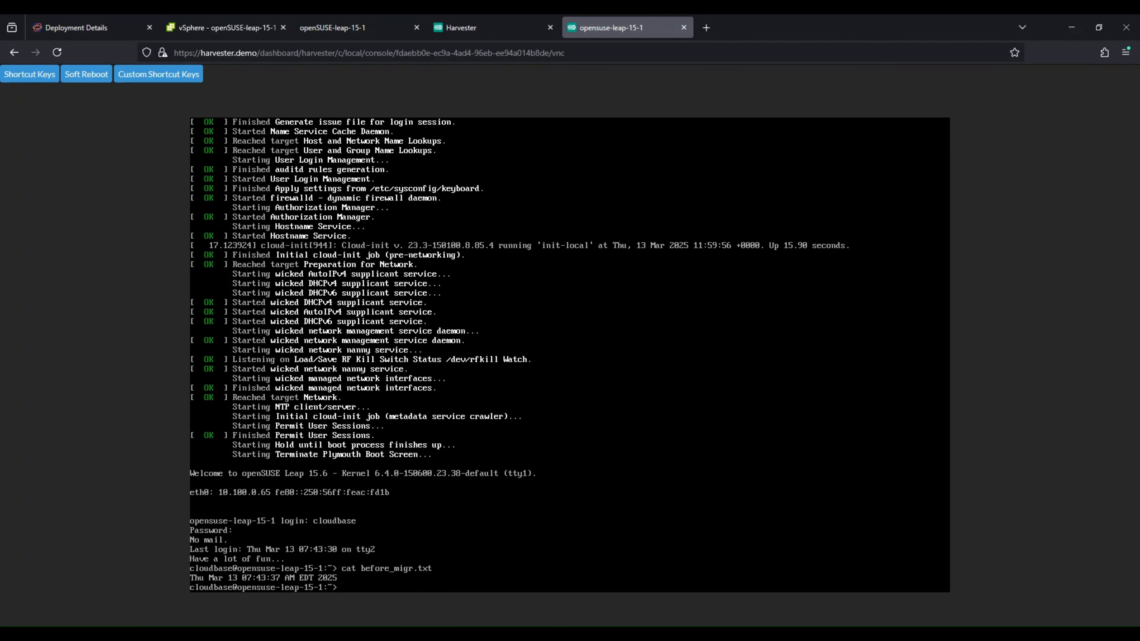
pyautogui.write('uptime')
pyautogui.press('Return')
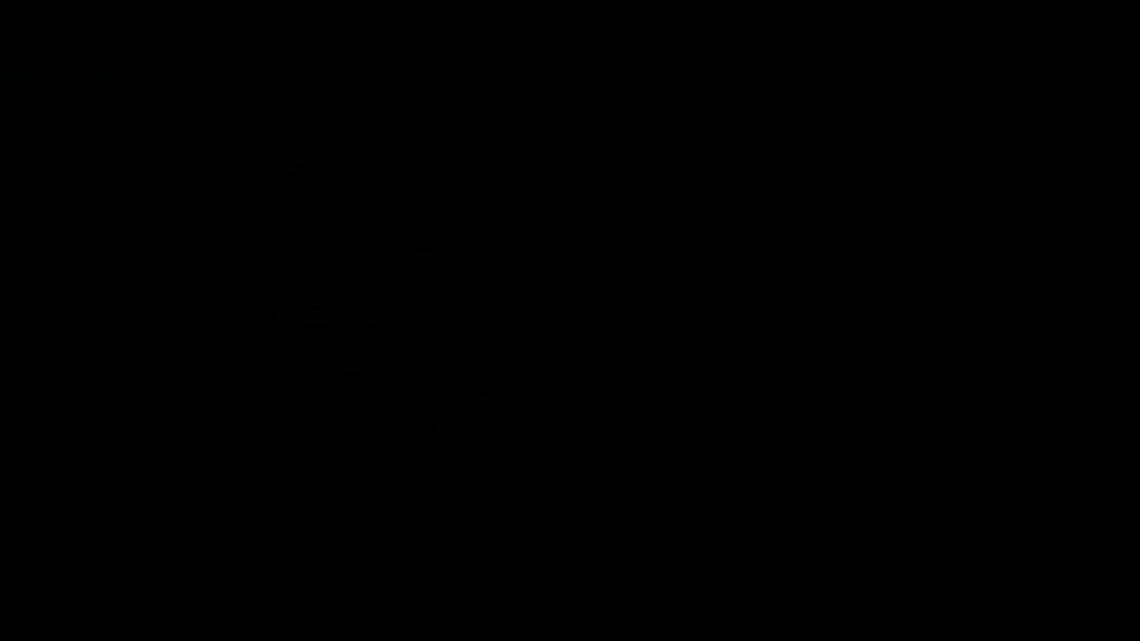